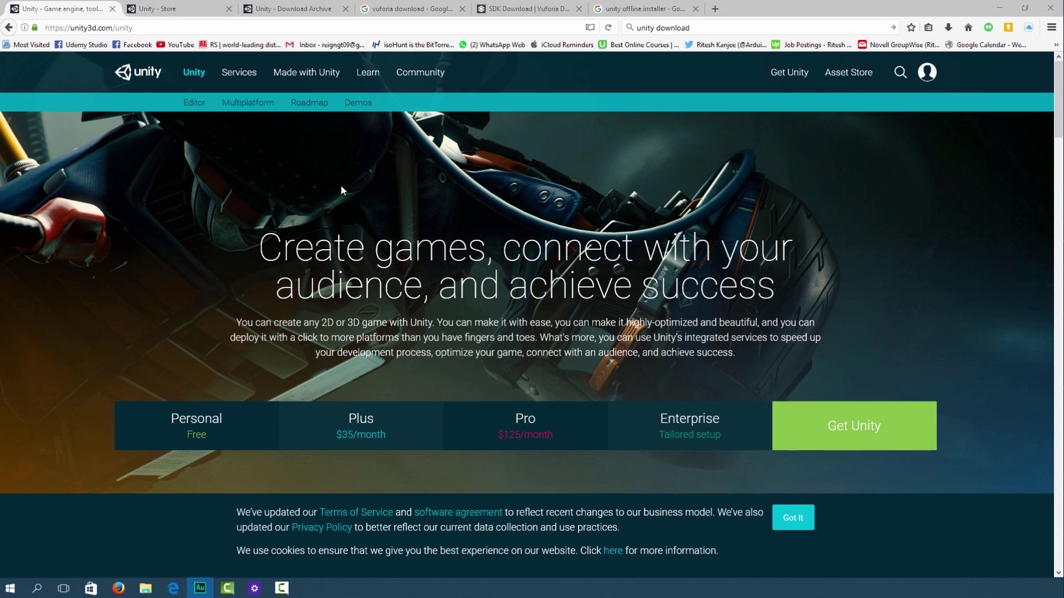
Open the Get Unity store page and review the Personal, Plus, Pro and Enterprise plan comparison
left_click(854, 426)
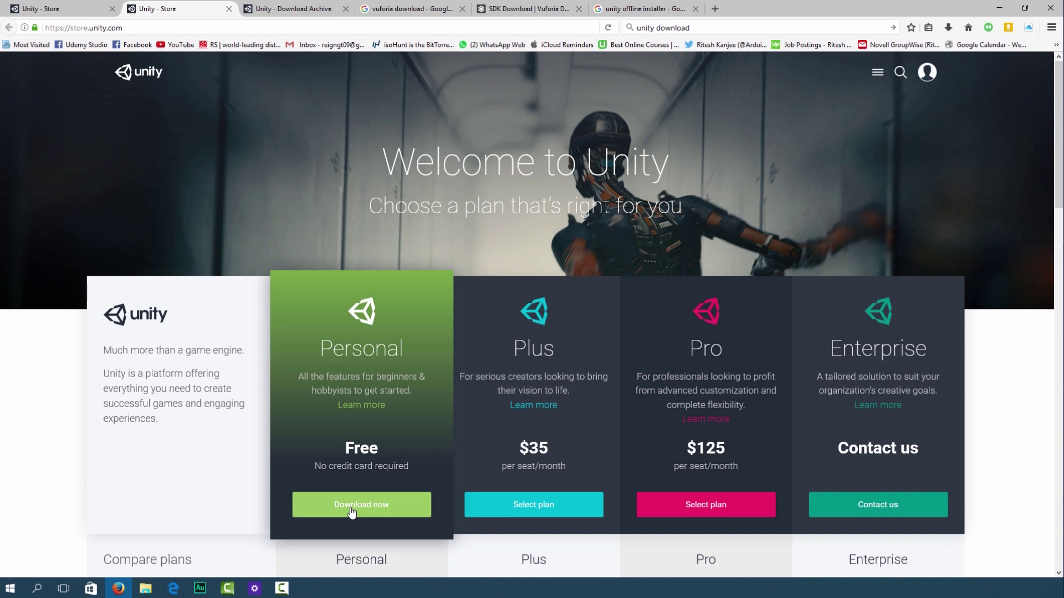
scroll(657, 228, "down", 8)
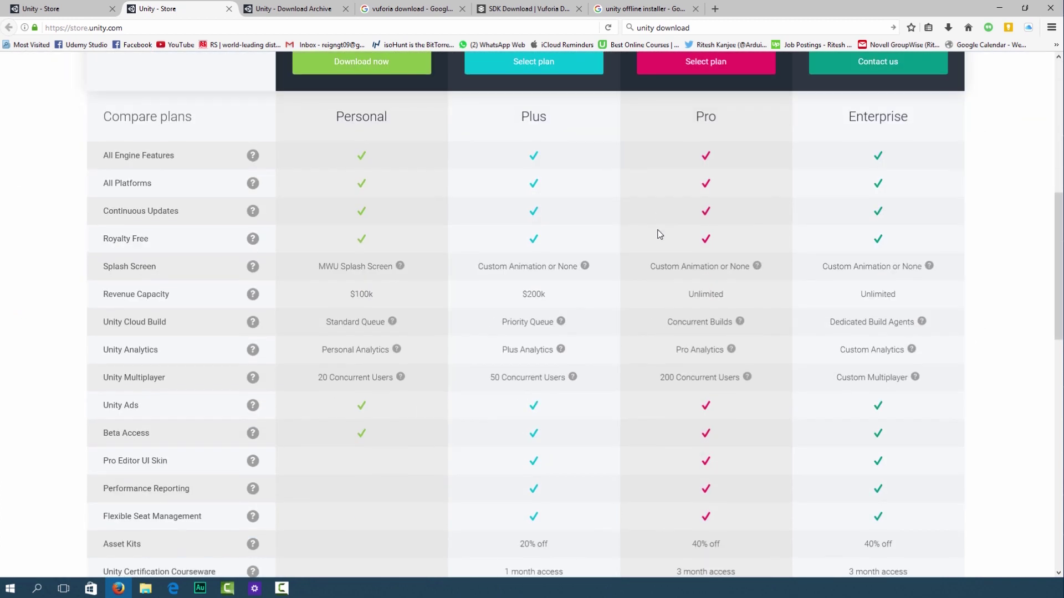
scroll(468, 219, "up", 5)
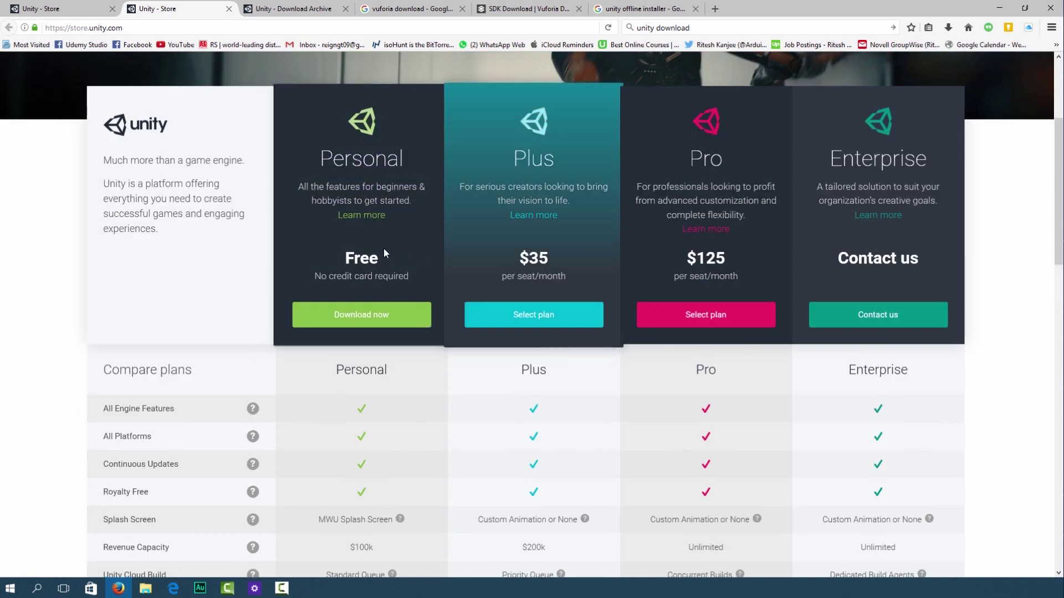
Open the Unity Personal download page and highlight the installer's System Requirements, OS and GPU lines
left_click(326, 323)
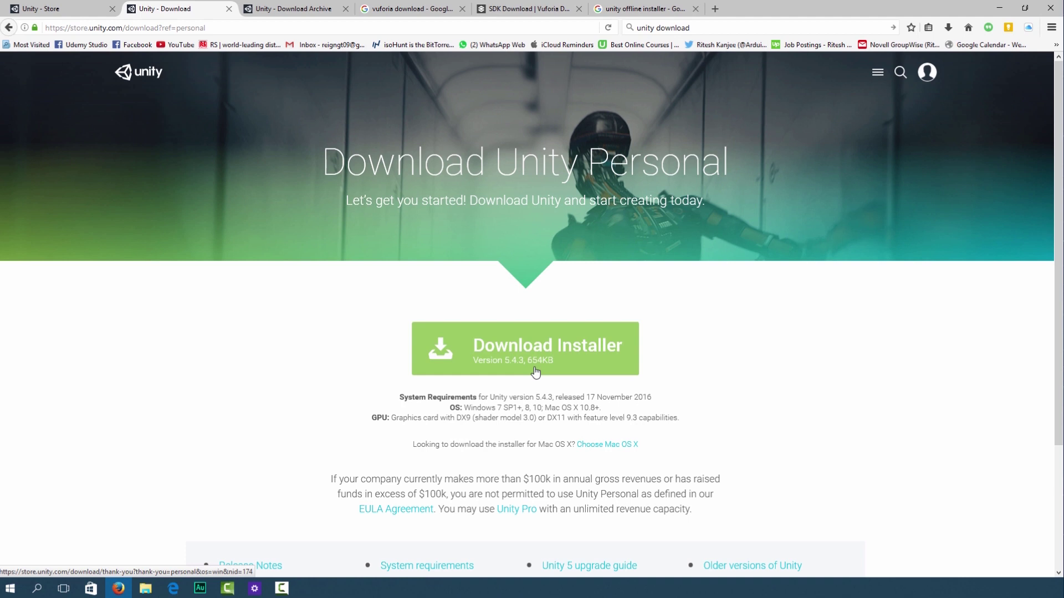
scroll(535, 372, "down", 3)
left_click_drag(399, 239, 679, 260)
scroll(310, 296, "up", 3)
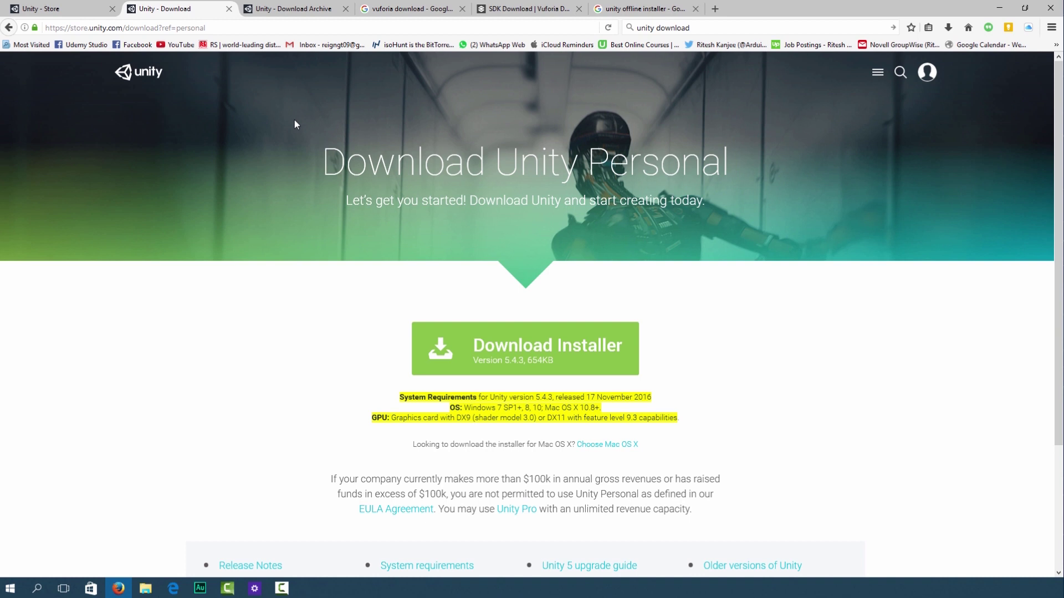
Switch to the Unity Download Archive and browse the 5.x release list
left_click(295, 12)
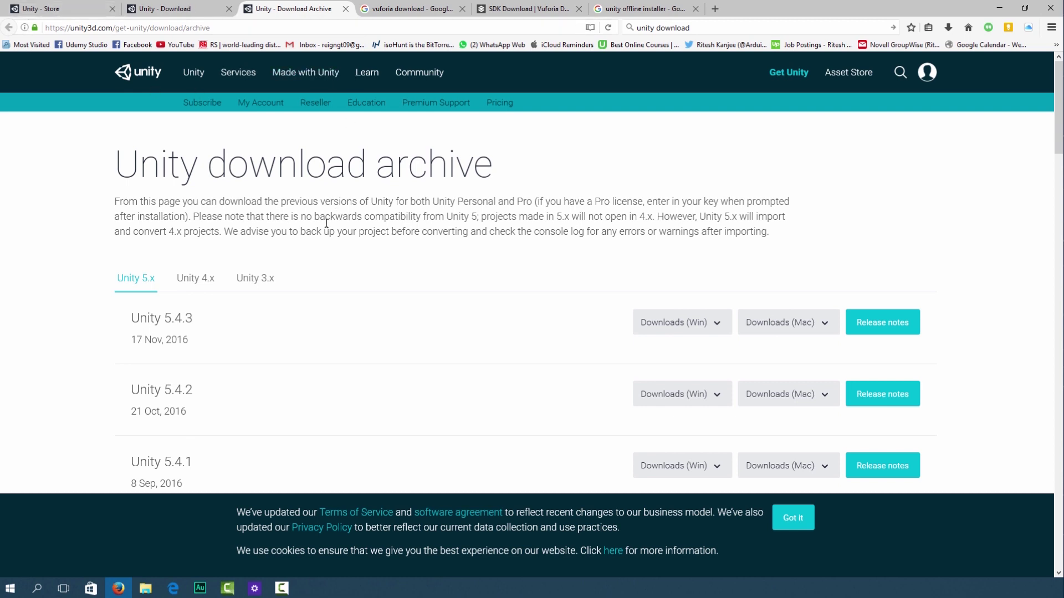
scroll(337, 284, "down", 1)
scroll(357, 347, "down", 5)
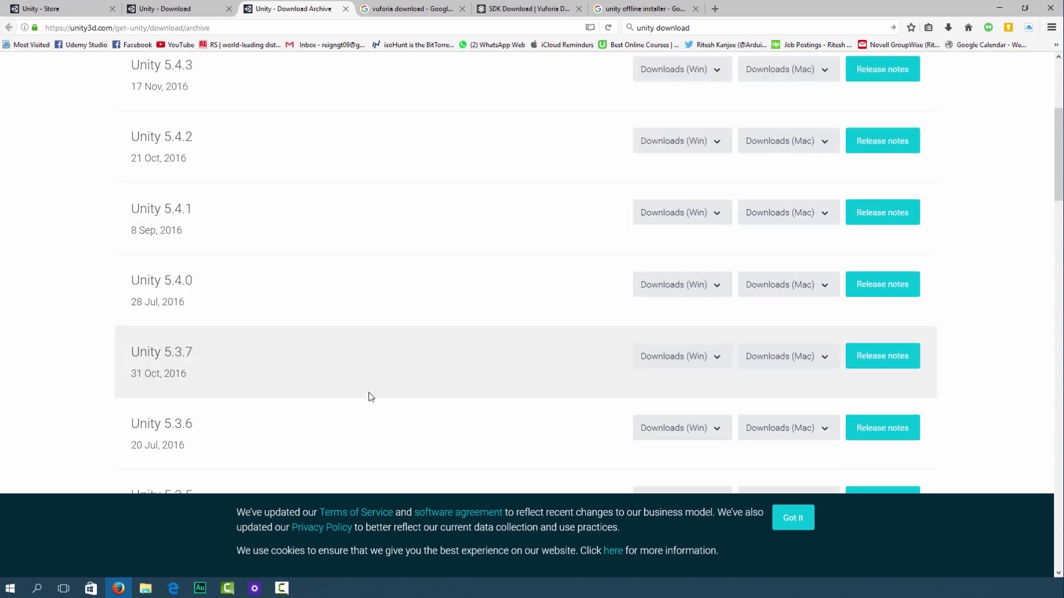
scroll(609, 377, "up", 5)
scroll(709, 335, "up", 2)
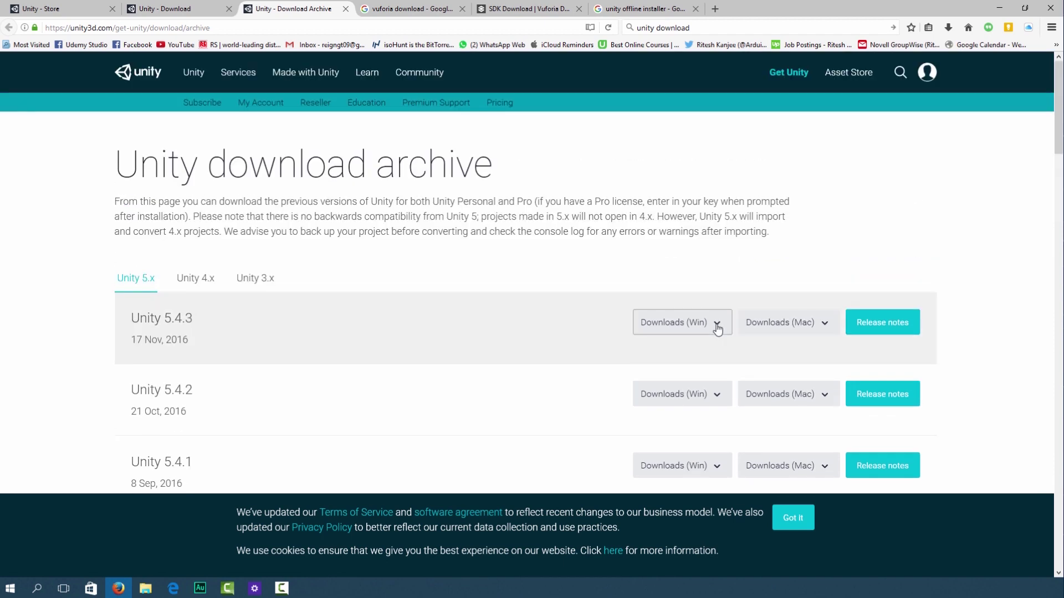
Look through the Windows download options for Unity 5.4.3, then close that list
left_click(716, 326)
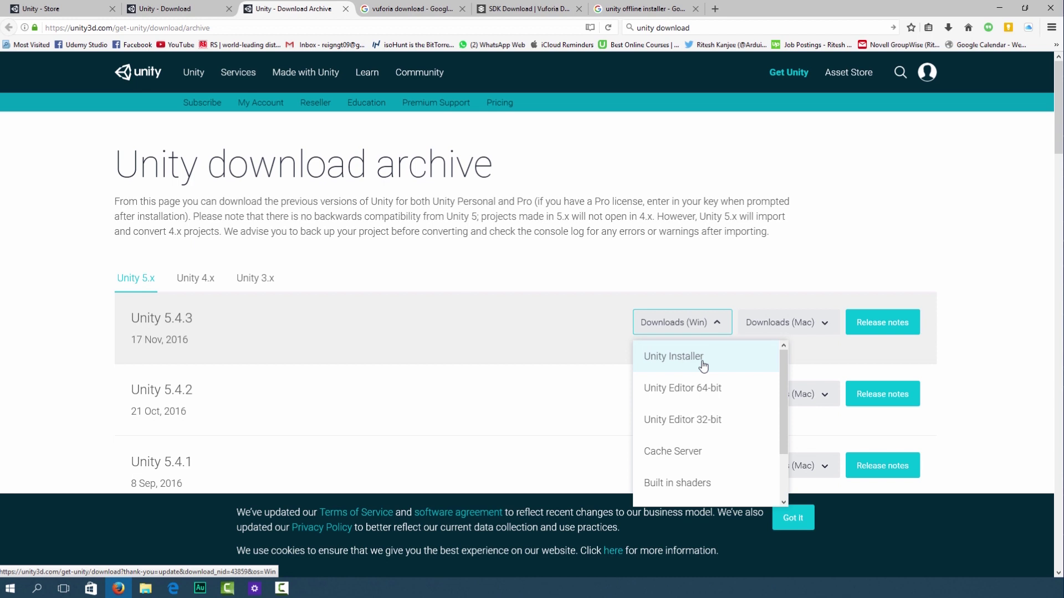
scroll(677, 364, "down", 2)
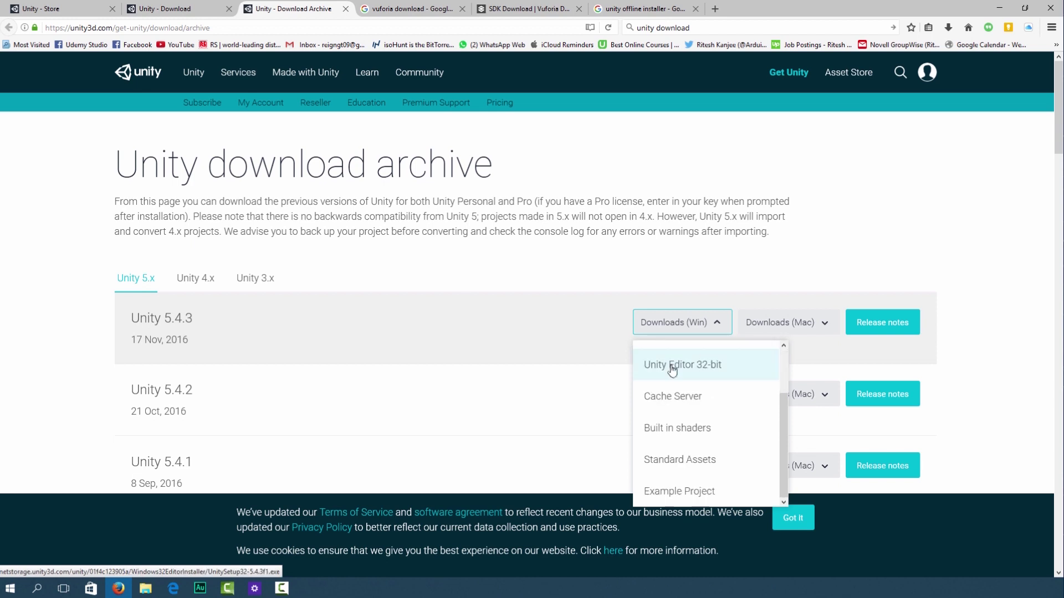
scroll(659, 382, "up", 2)
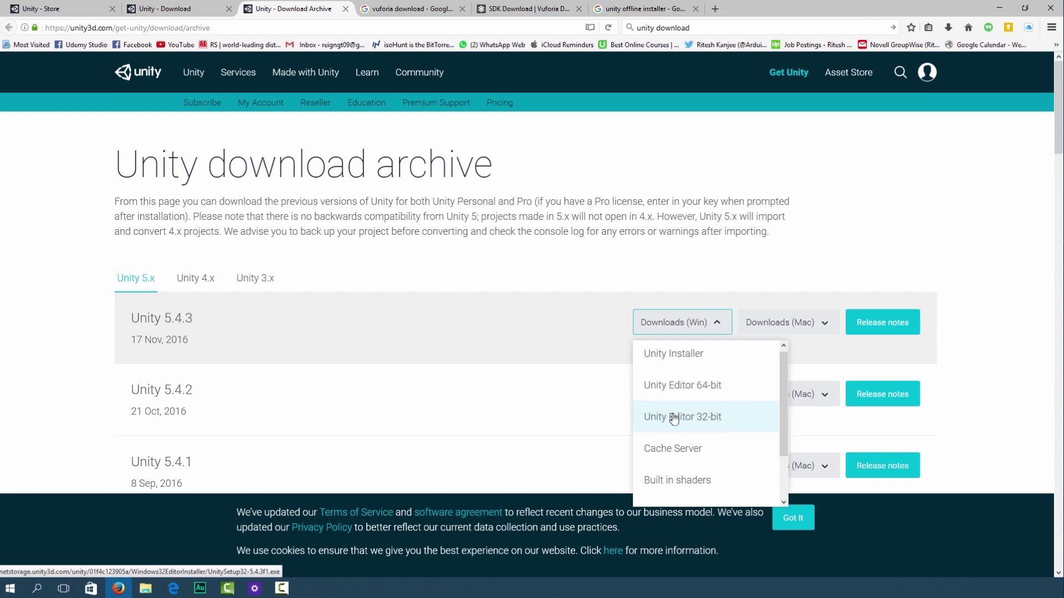
scroll(673, 405, "down", 2)
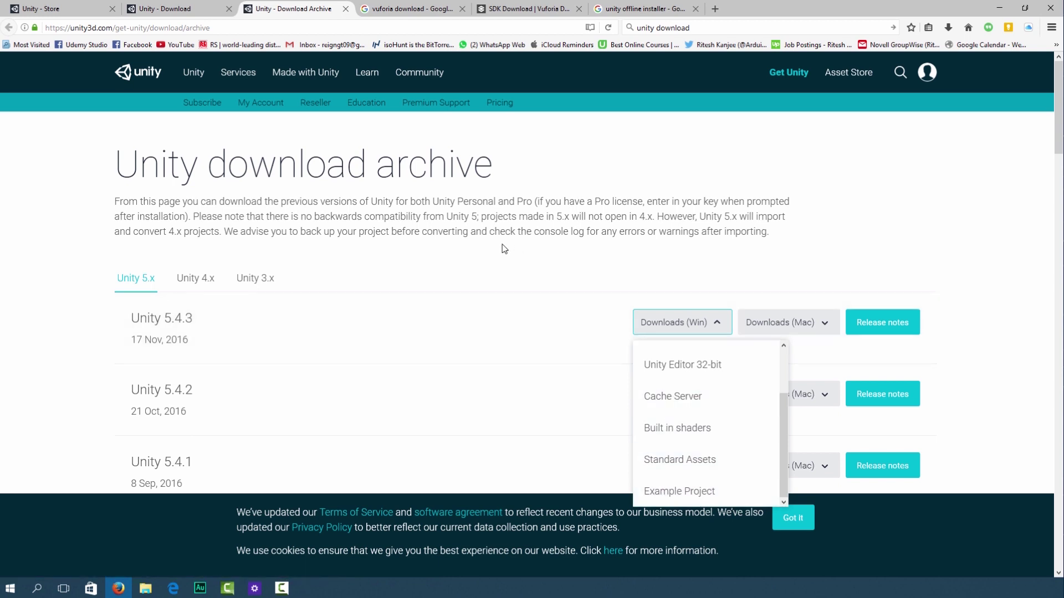
left_click(515, 265)
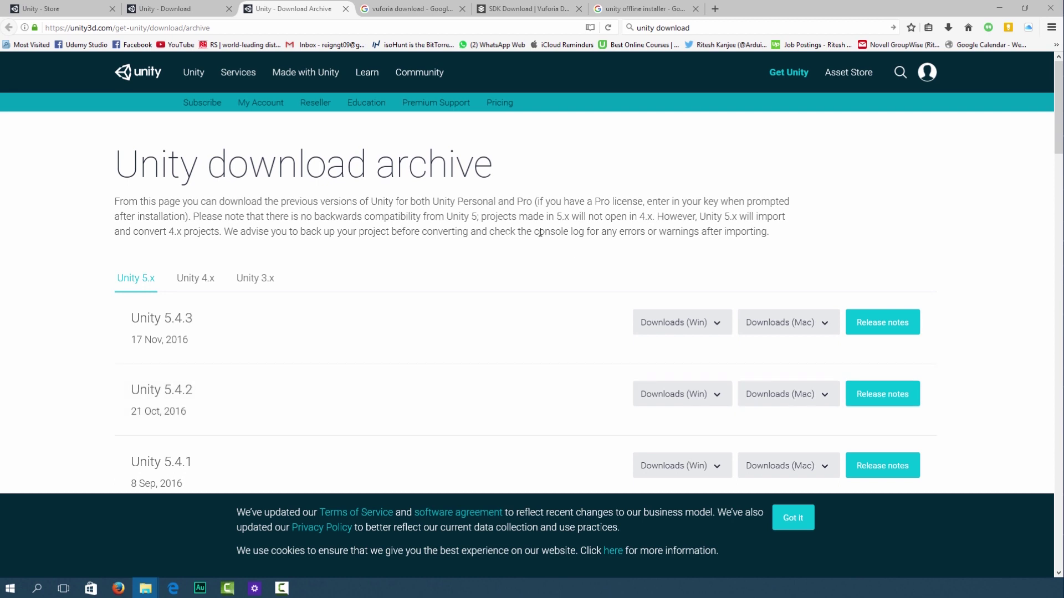
Show the Google results for 'vuforia download', led by the SDK Download page
left_click(419, 8)
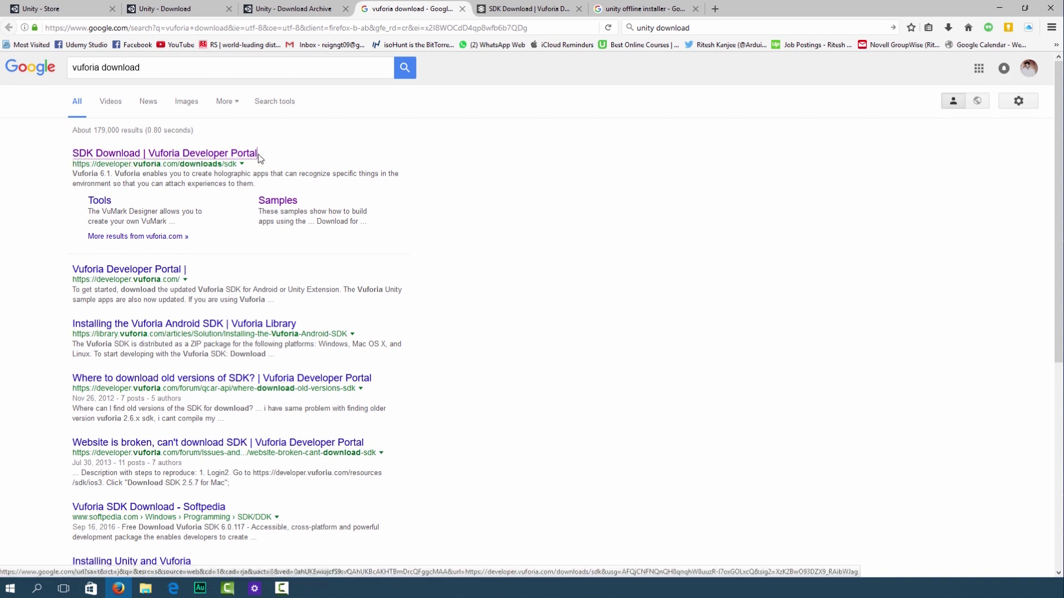
Download the Vuforia 6.1 package for Unity (48.03 MB) from the SDK Download page
left_click(518, 10)
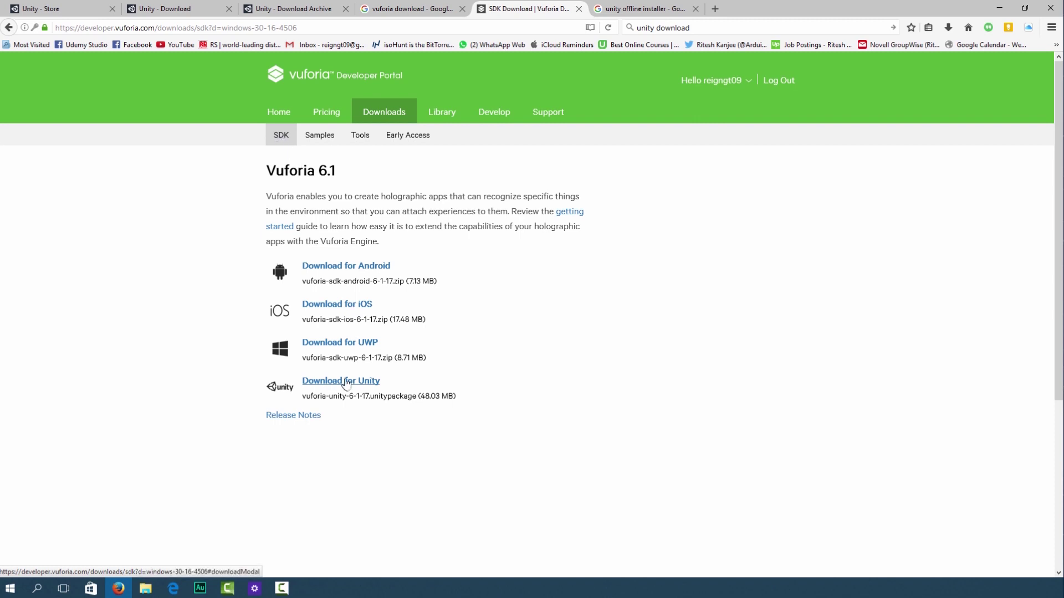
left_click(326, 388)
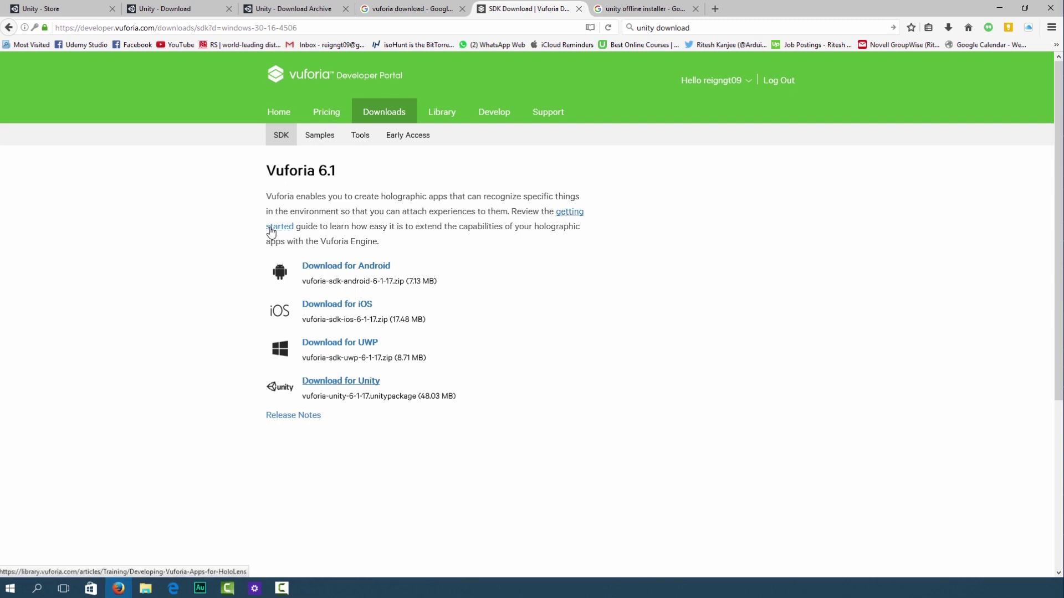
In the Unity Download folder, go over the four Unity installers and the vuforia-unity-6-1-17.unitypackage file
key("alt+Tab")
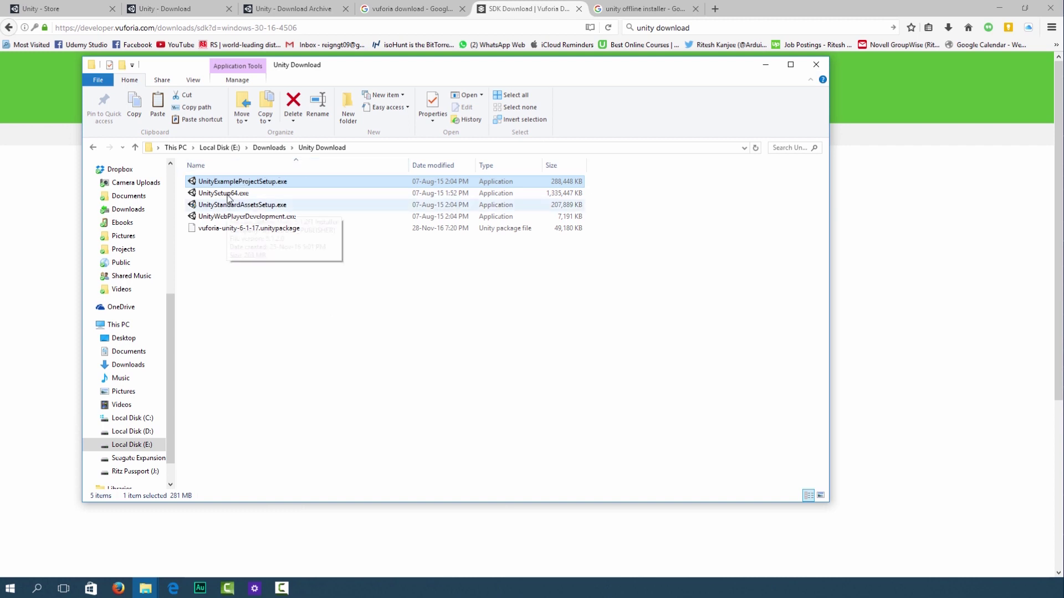
left_click(228, 195)
left_click(228, 207)
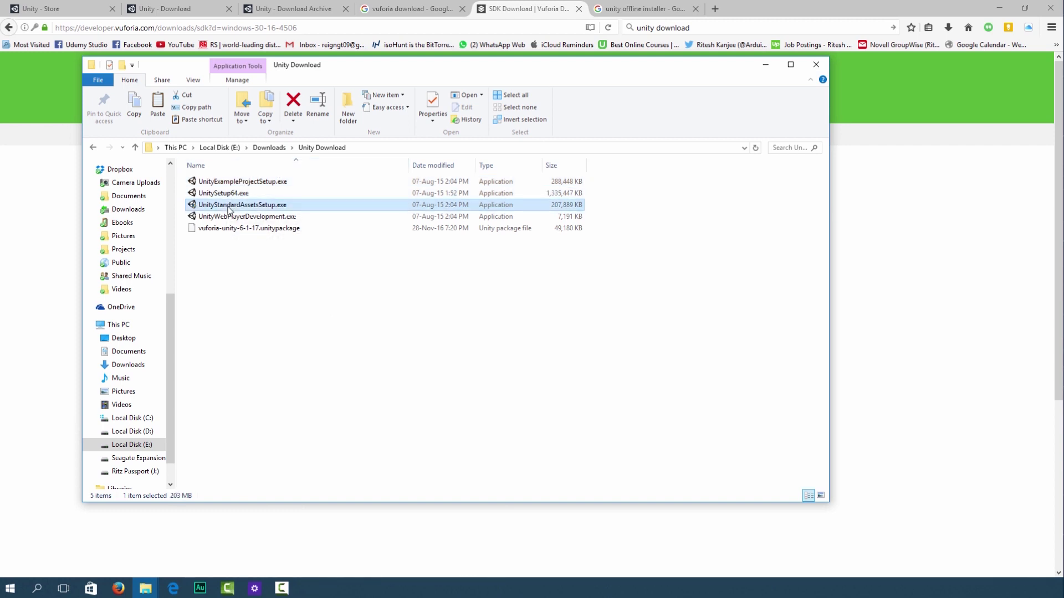
left_click(228, 218)
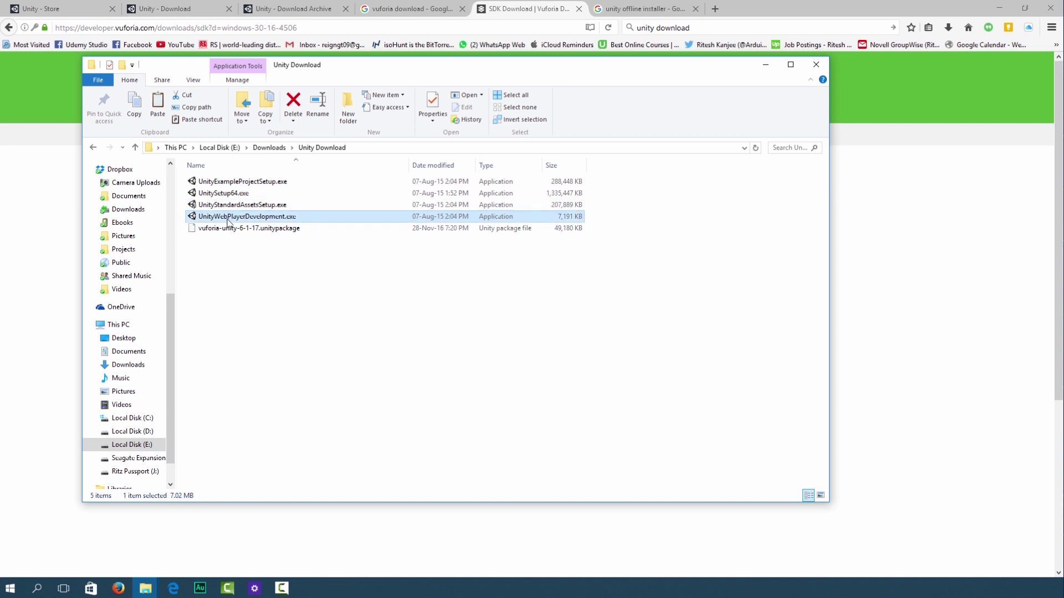
left_click(229, 229)
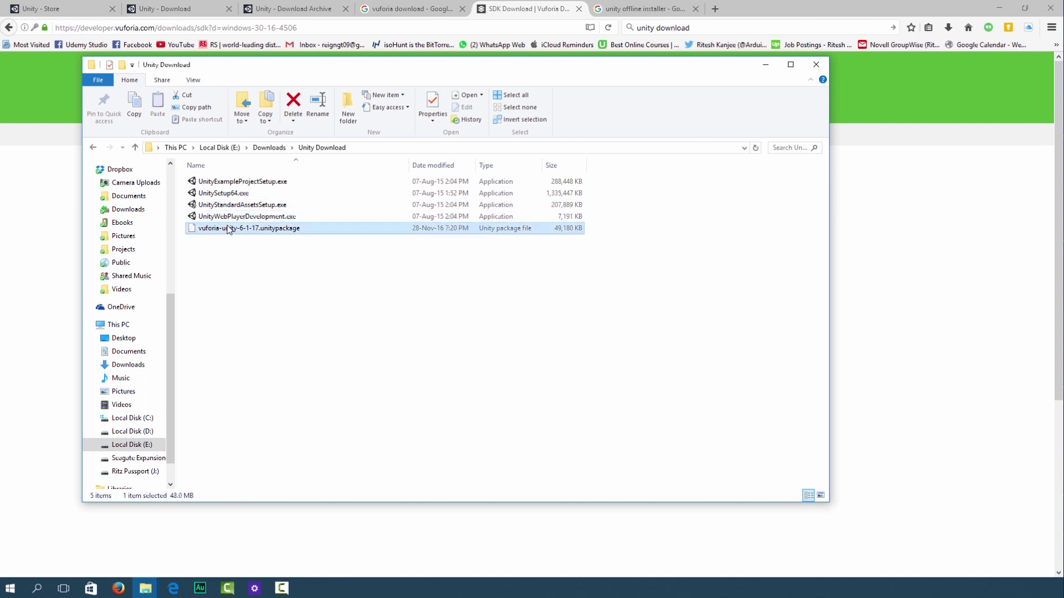
left_click(238, 183)
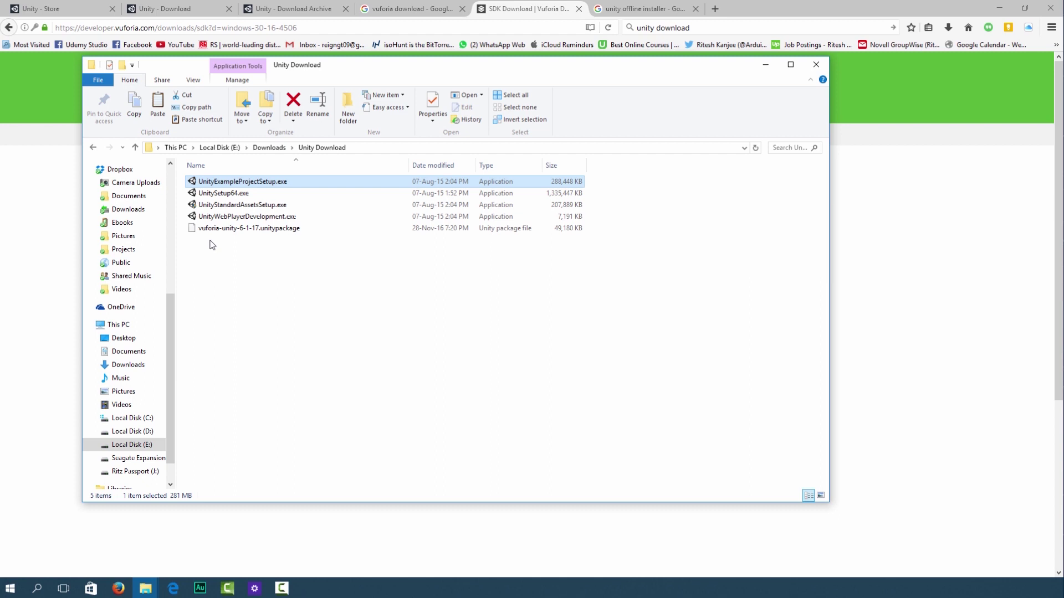
left_click(256, 268)
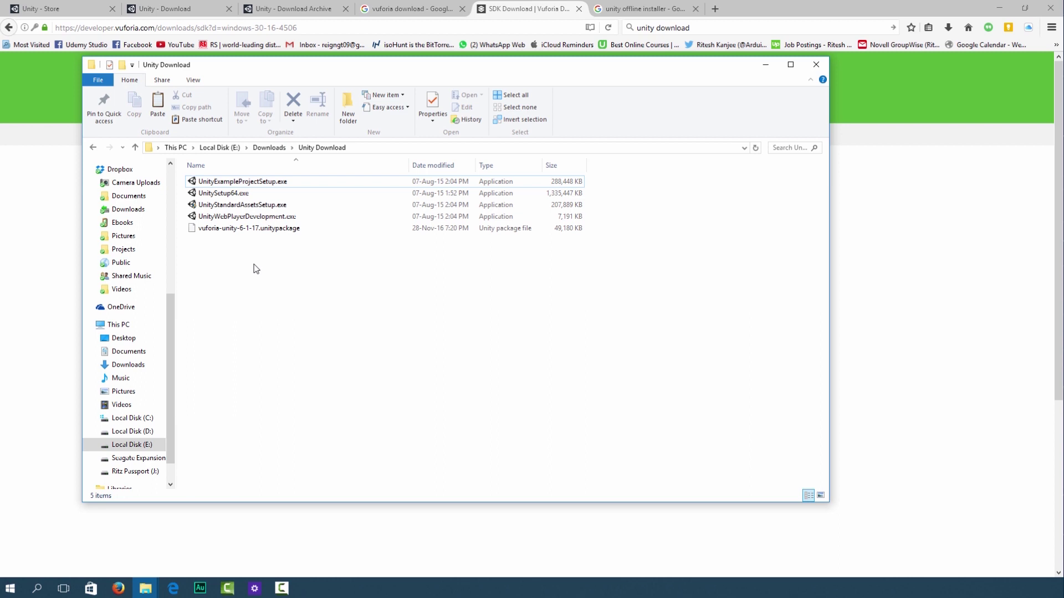
Run UnitySetup64.exe with the Unity and MonoDevelop components to E:\Program Files\Unity, unticking Run Unity 5.1.2f1
double_click(225, 193)
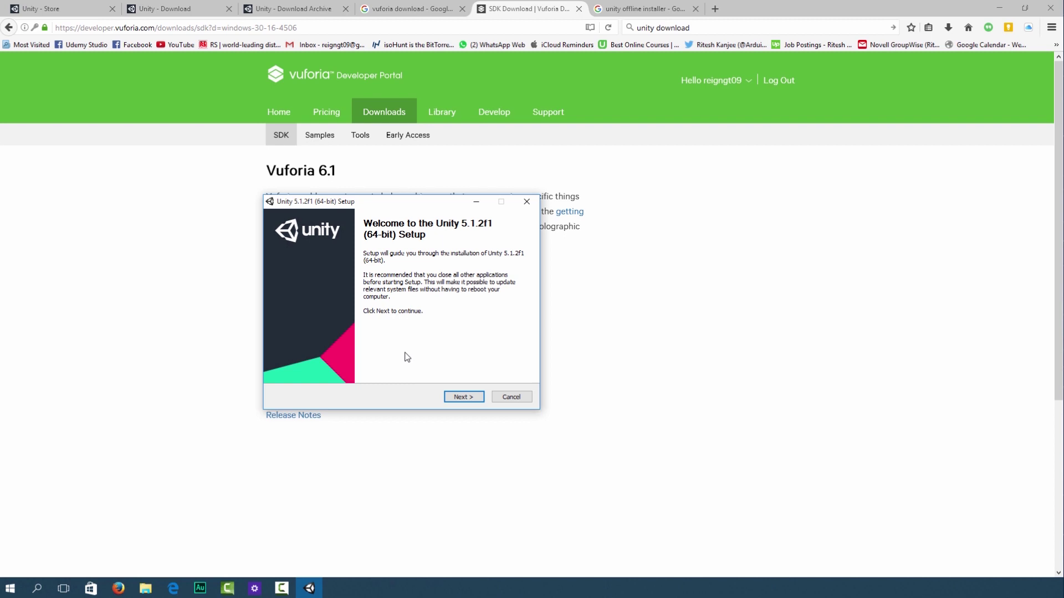
left_click(463, 396)
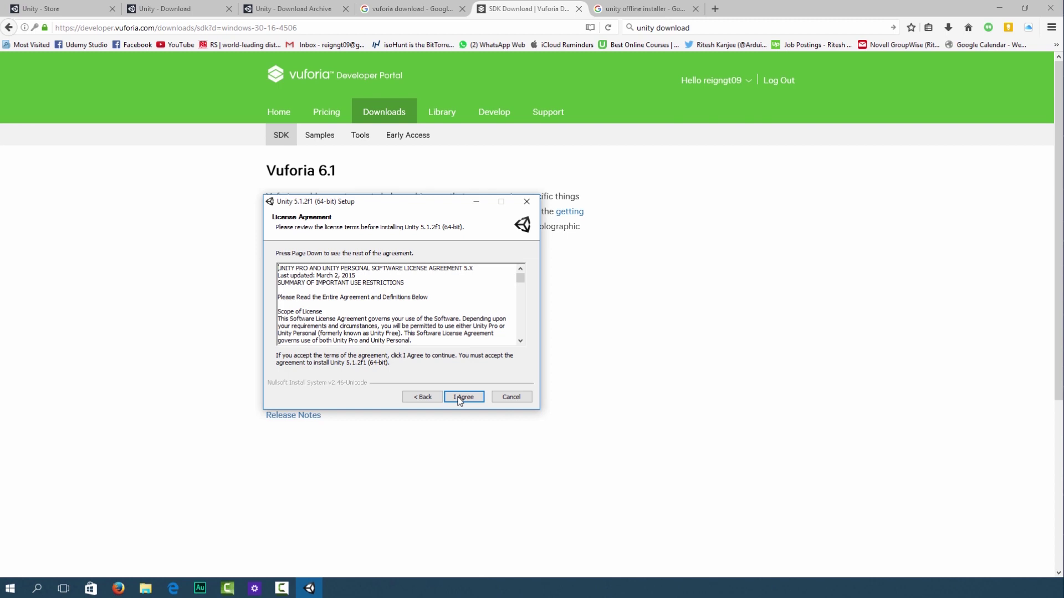
left_click(459, 397)
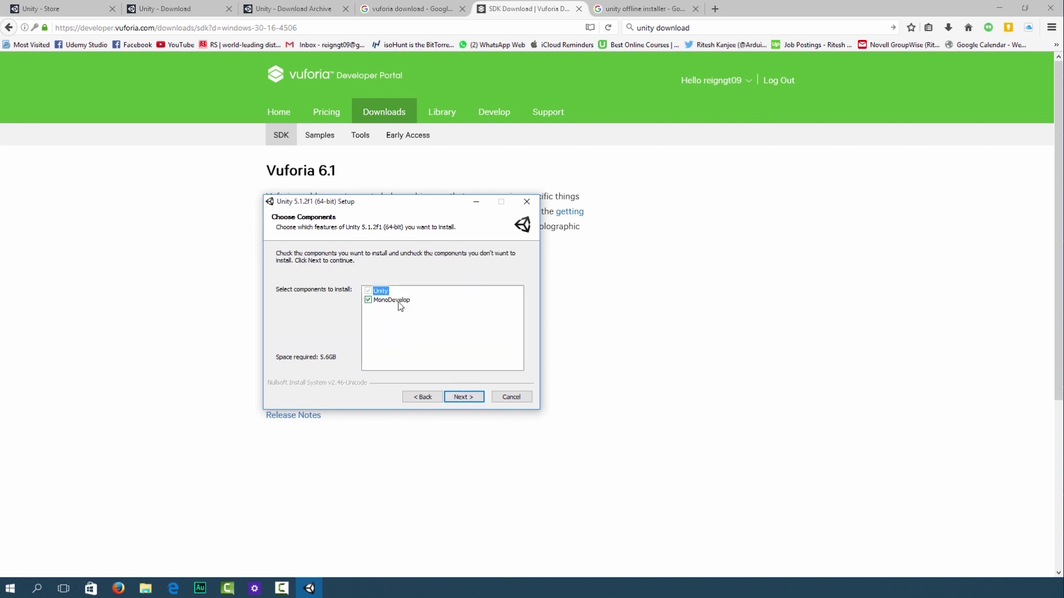
left_click(464, 397)
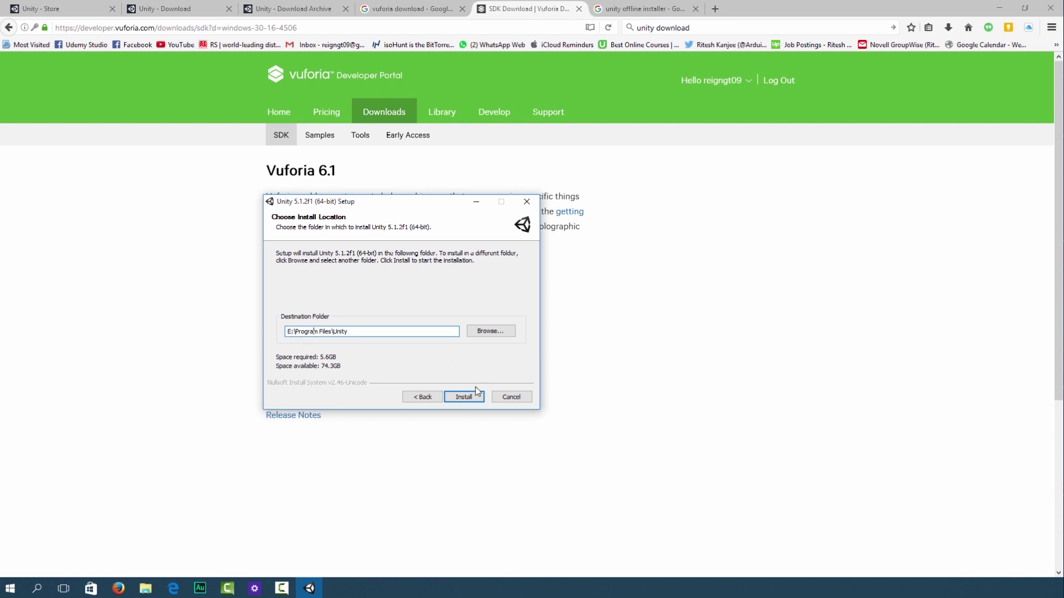
left_click(462, 398)
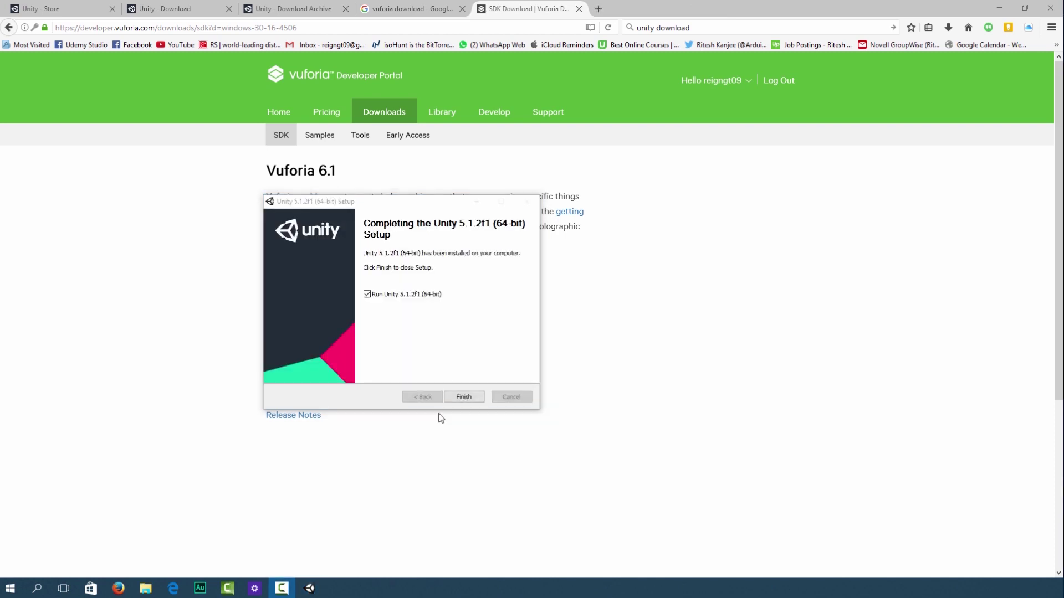
left_click(402, 299)
left_click(403, 300)
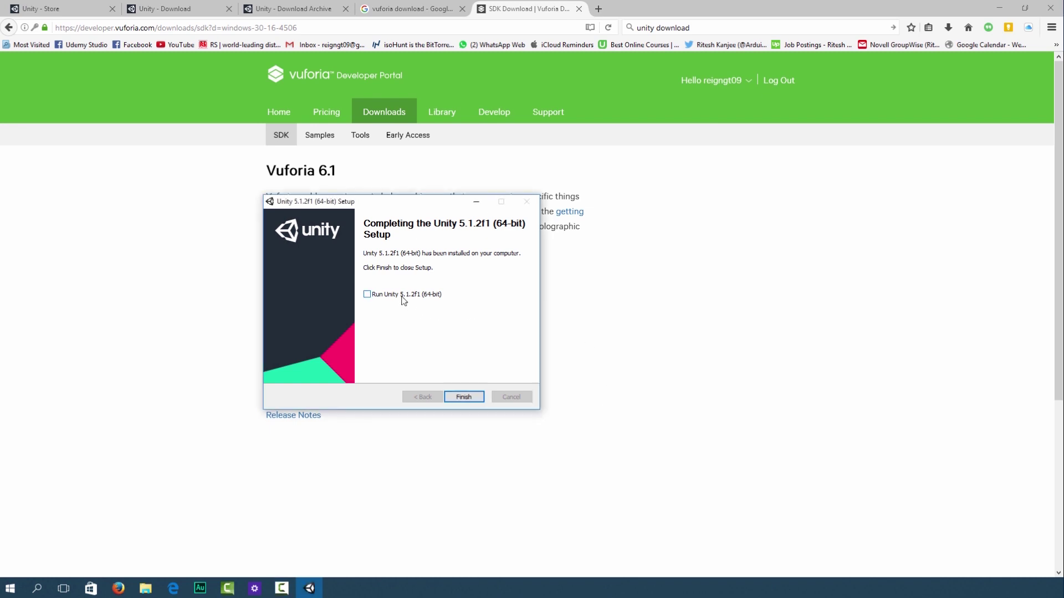
Bring the Unity Download folder forward and select UnityStandardAssetsSetup.exe
left_click(464, 398)
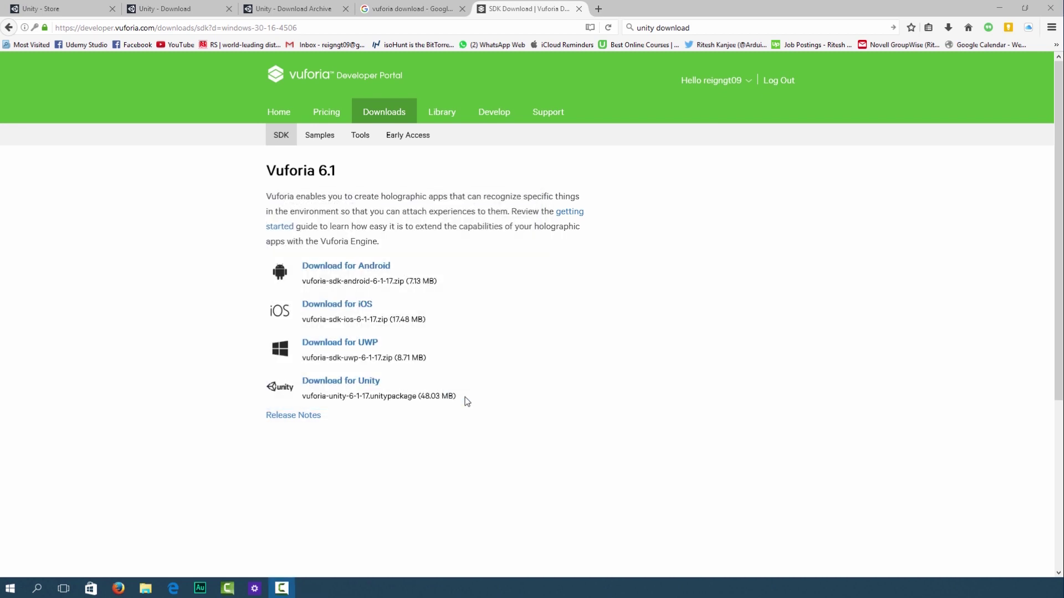
left_click(142, 588)
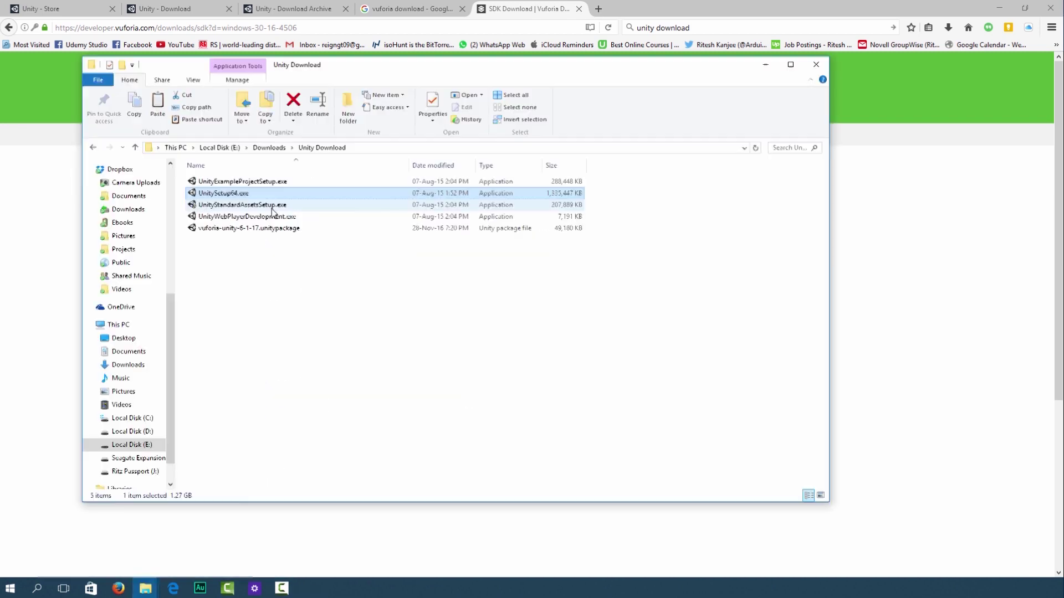
left_click(272, 208)
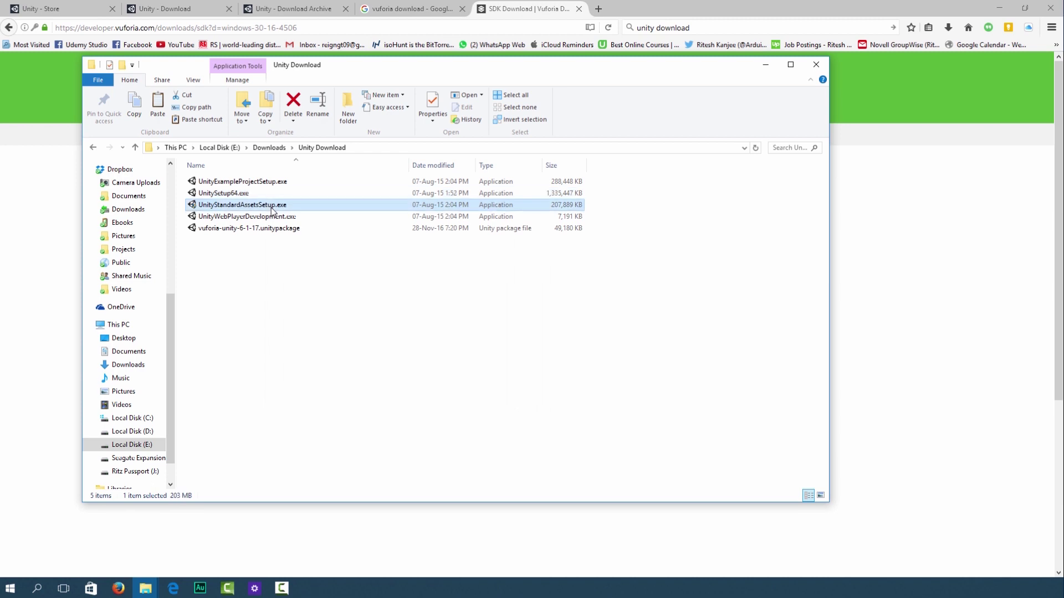
Run the Standard Assets setup, accept the licence, install, and finish
double_click(272, 207)
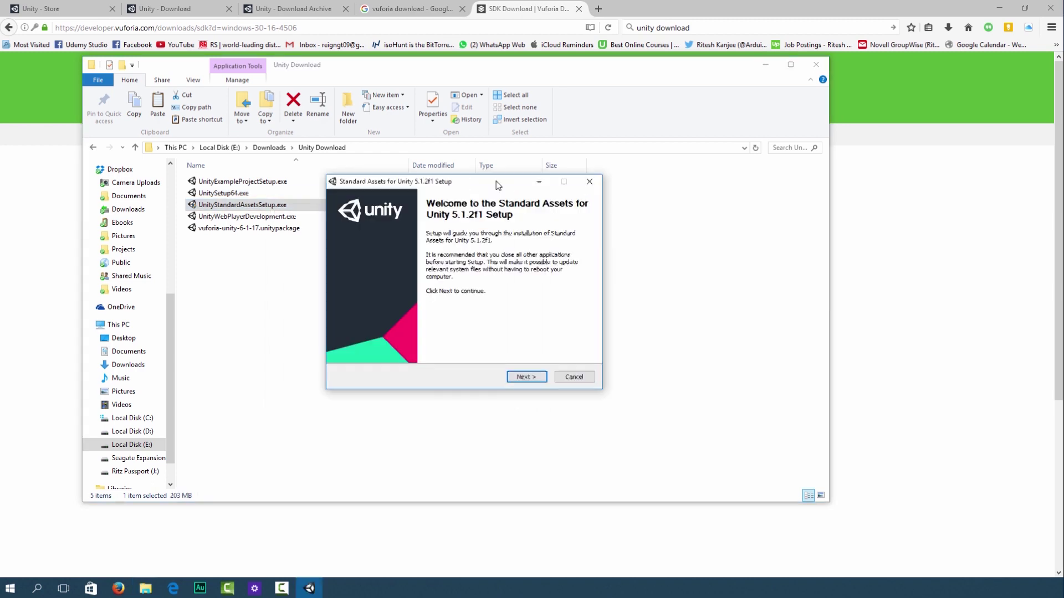
left_click(524, 377)
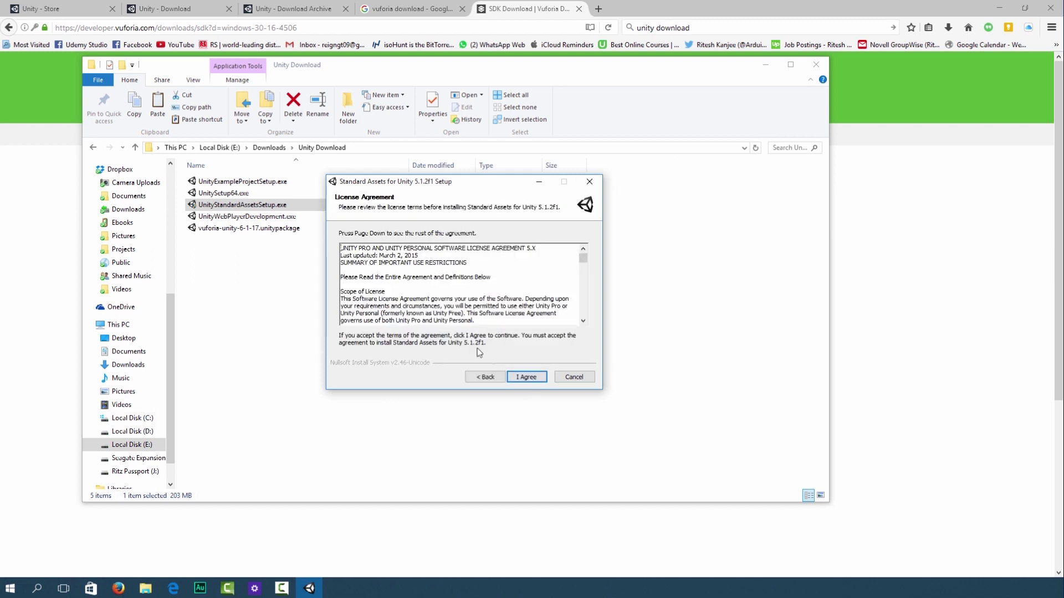
left_click(525, 377)
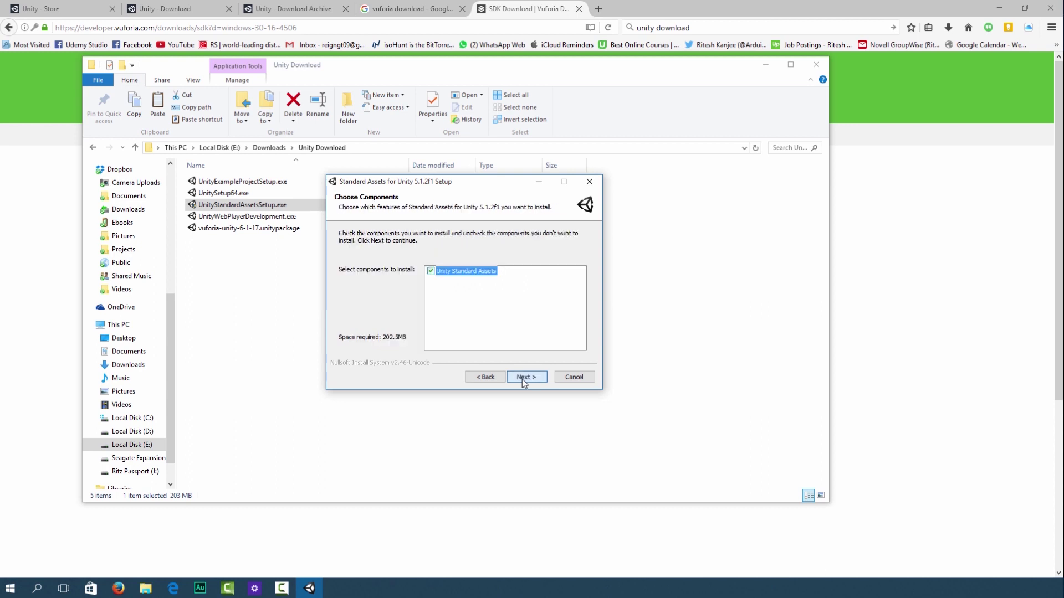
left_click(525, 378)
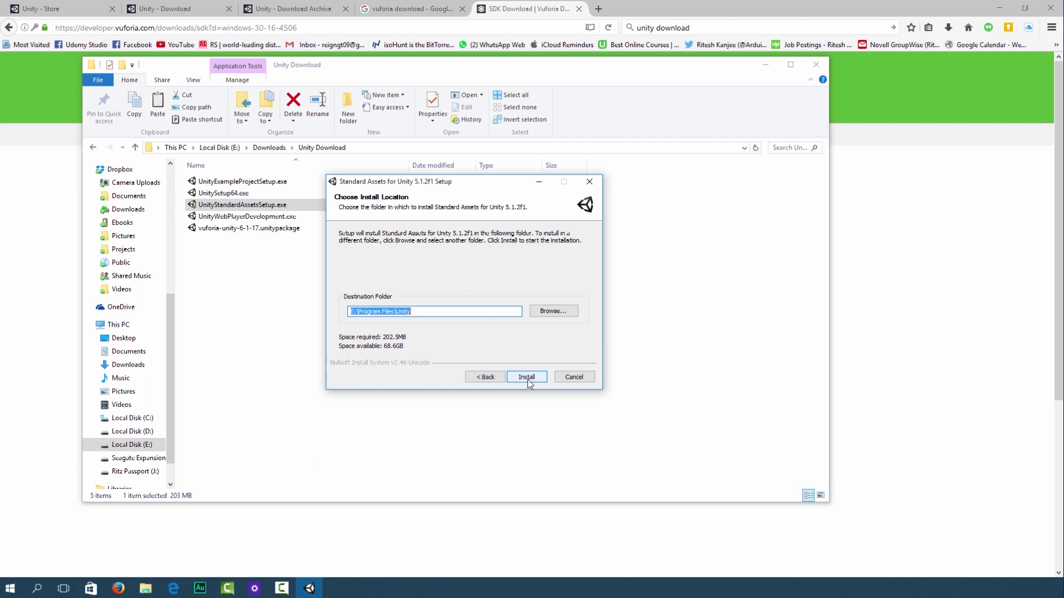
left_click(527, 380)
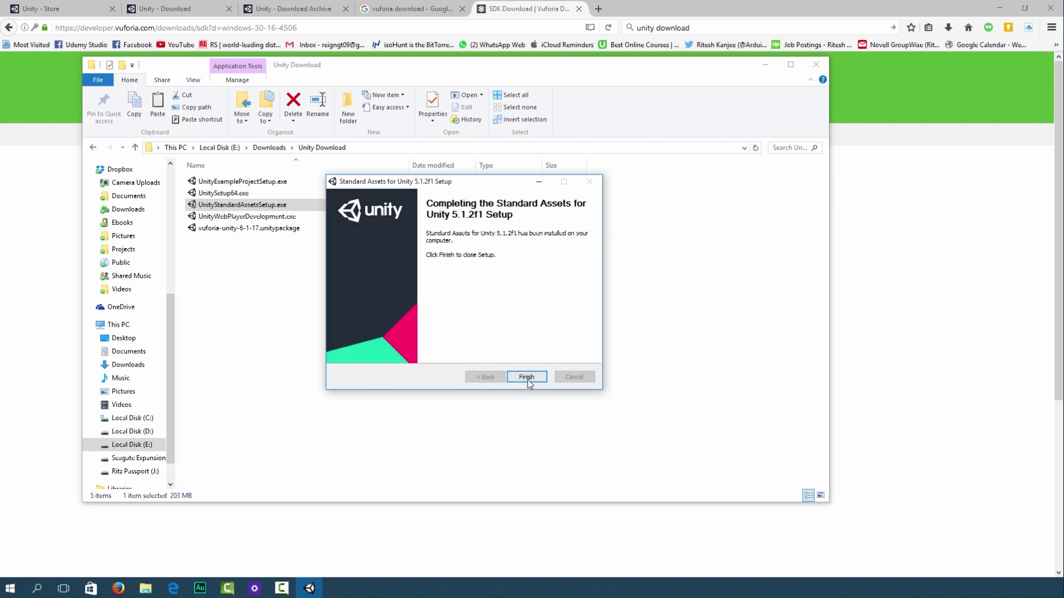
left_click(526, 377)
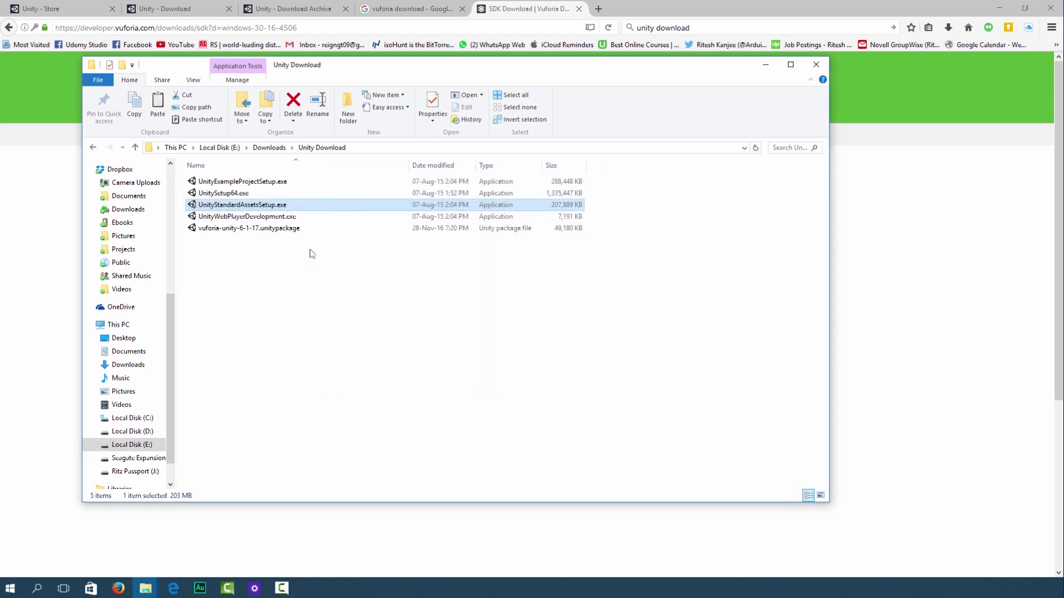
Run UnityWebPlayerDevelopment.exe, accept the licence to install, then finish
left_click(242, 219)
double_click(242, 218)
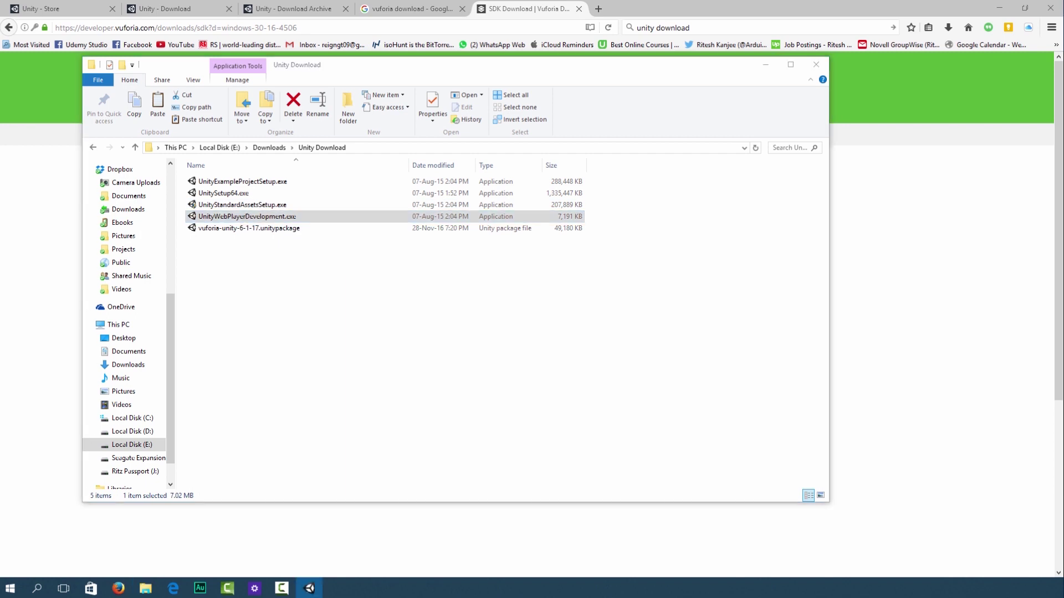
left_click(409, 370)
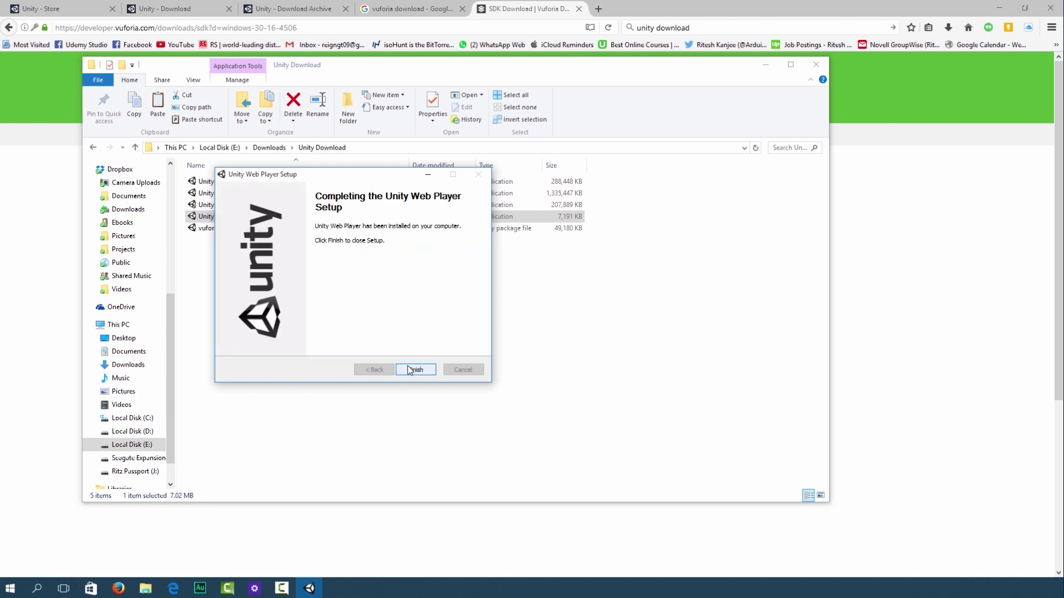
left_click(414, 370)
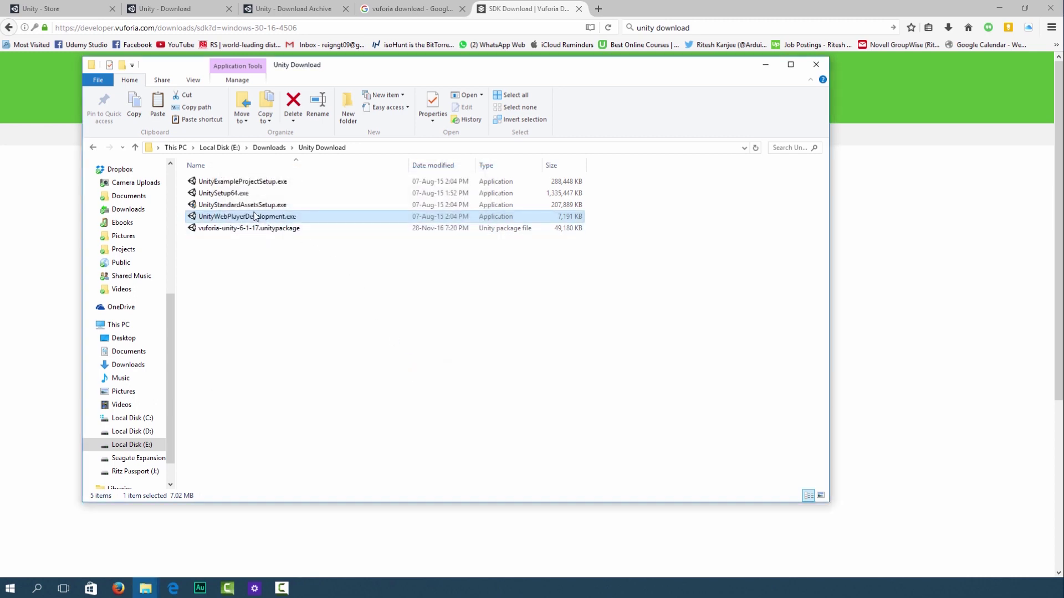
Run UnityExampleProjectSetup.exe, accept the licence, install the Example Project component, and finish
double_click(252, 182)
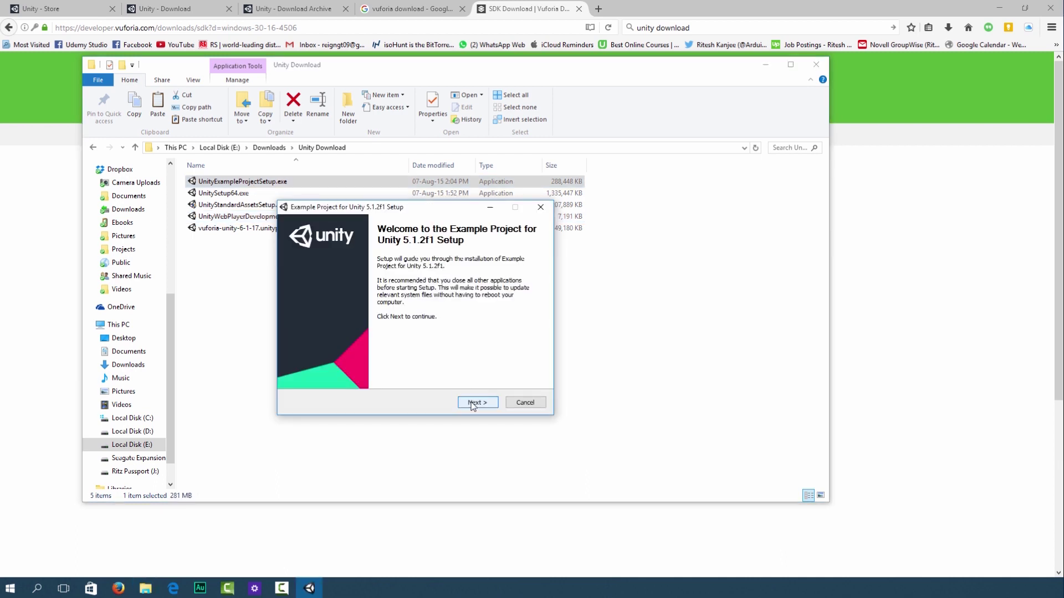
left_click(472, 403)
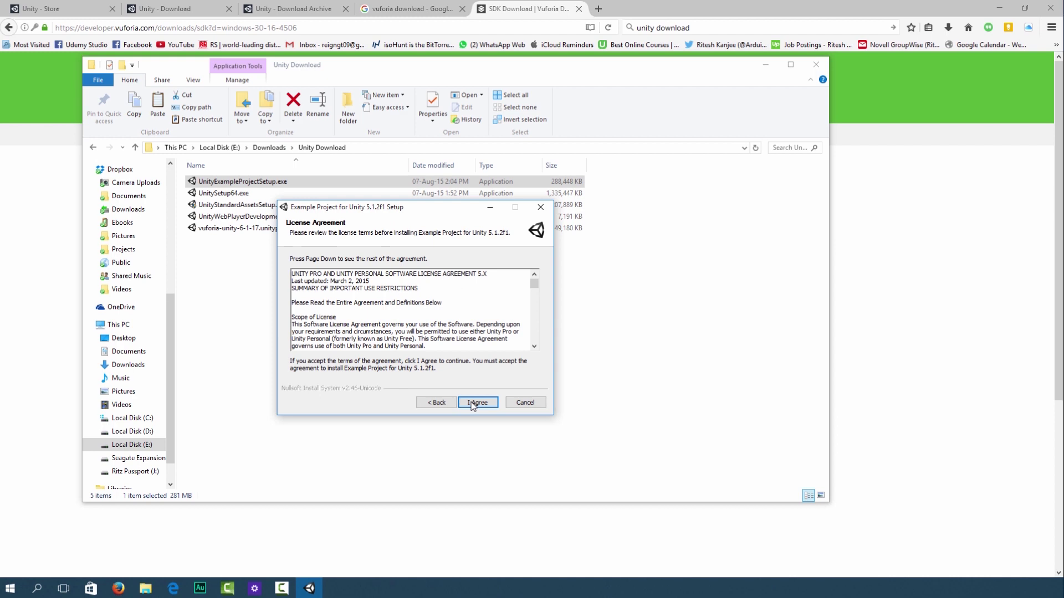
left_click(476, 402)
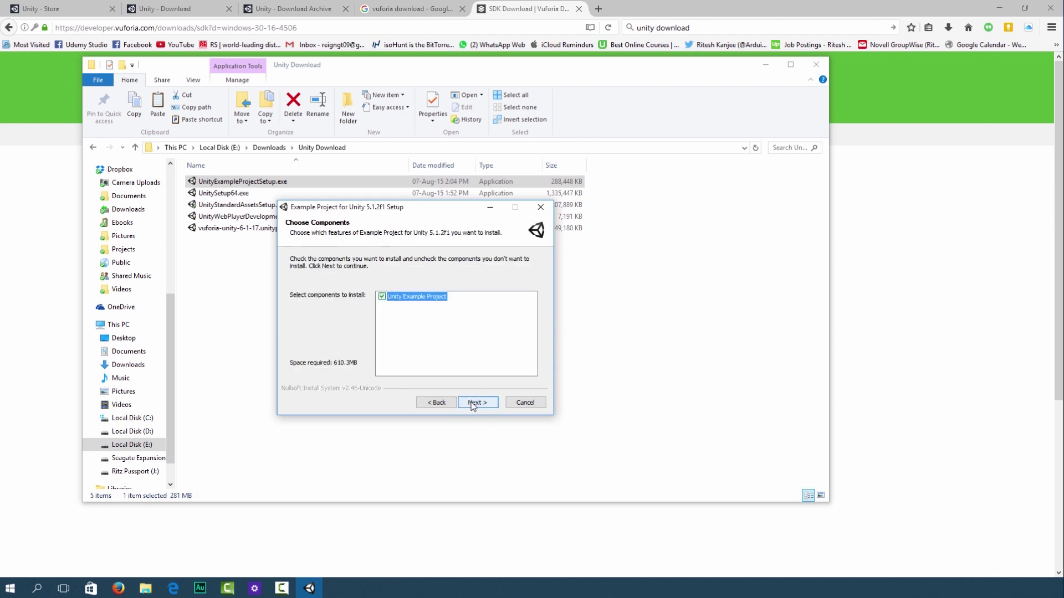
left_click(476, 403)
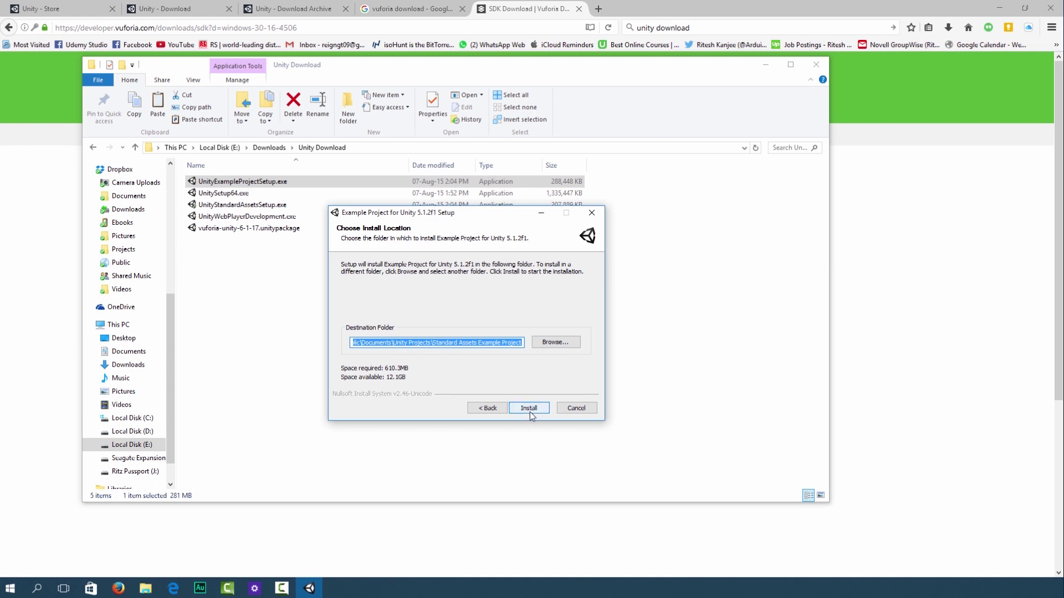
left_click(529, 412)
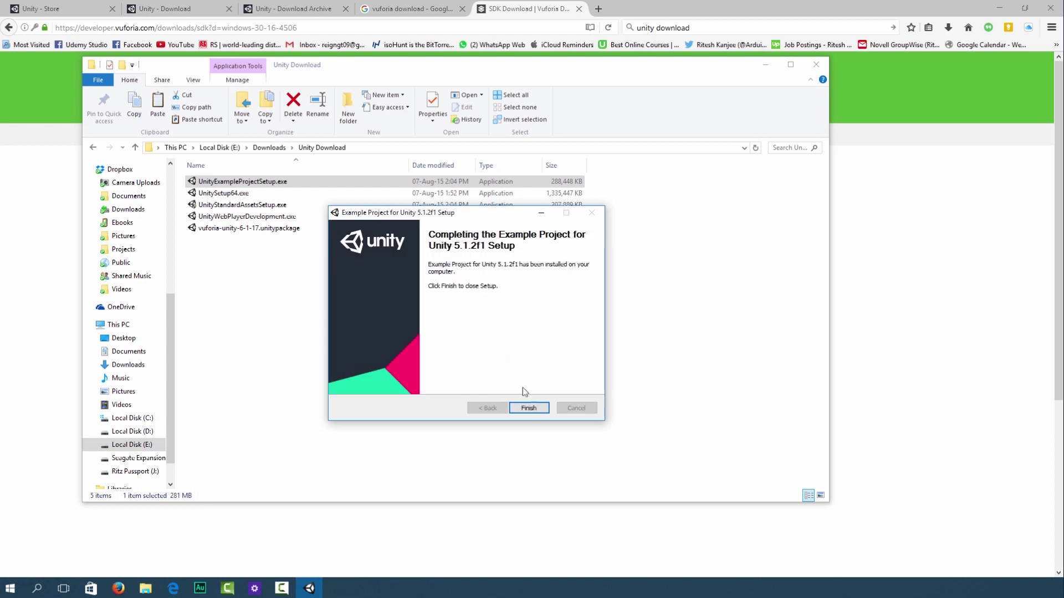
left_click(531, 408)
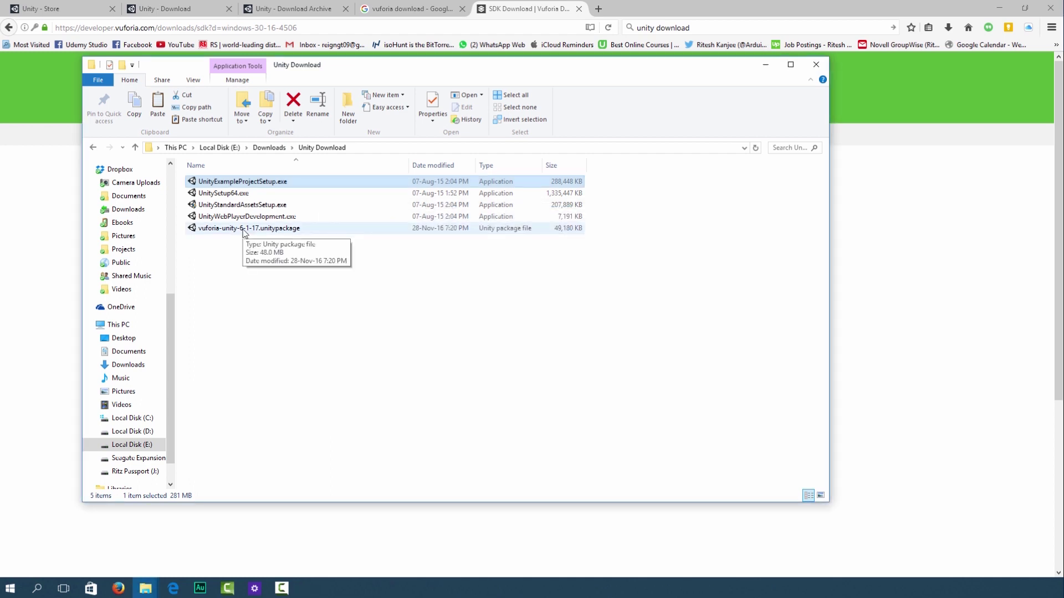
Launch Unity from the vuforia-unity-6-1-17.unitypackage file and dismiss the Windows Firewall alert
double_click(244, 228)
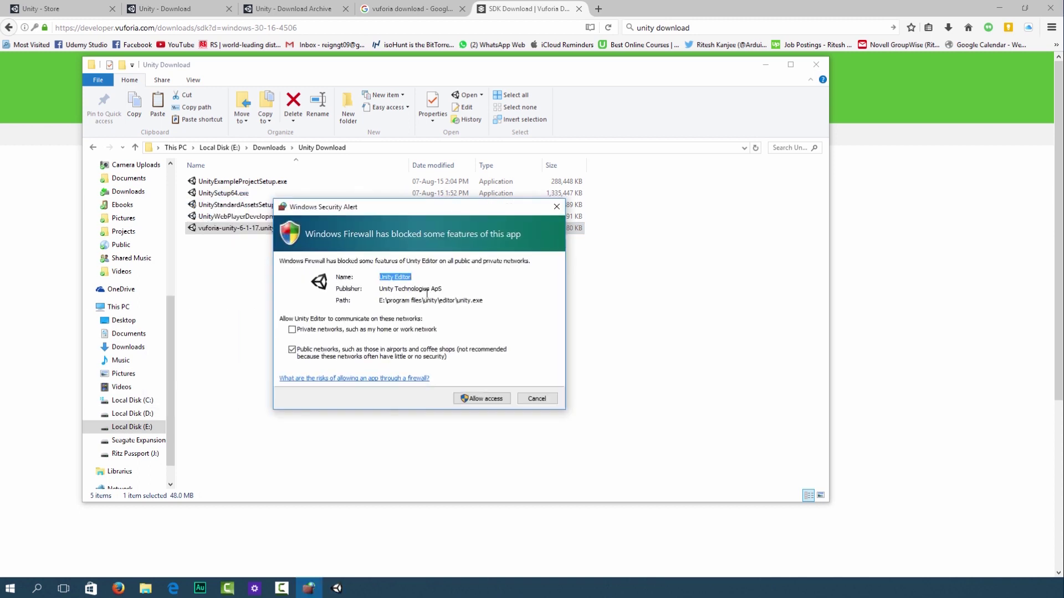
key("Return")
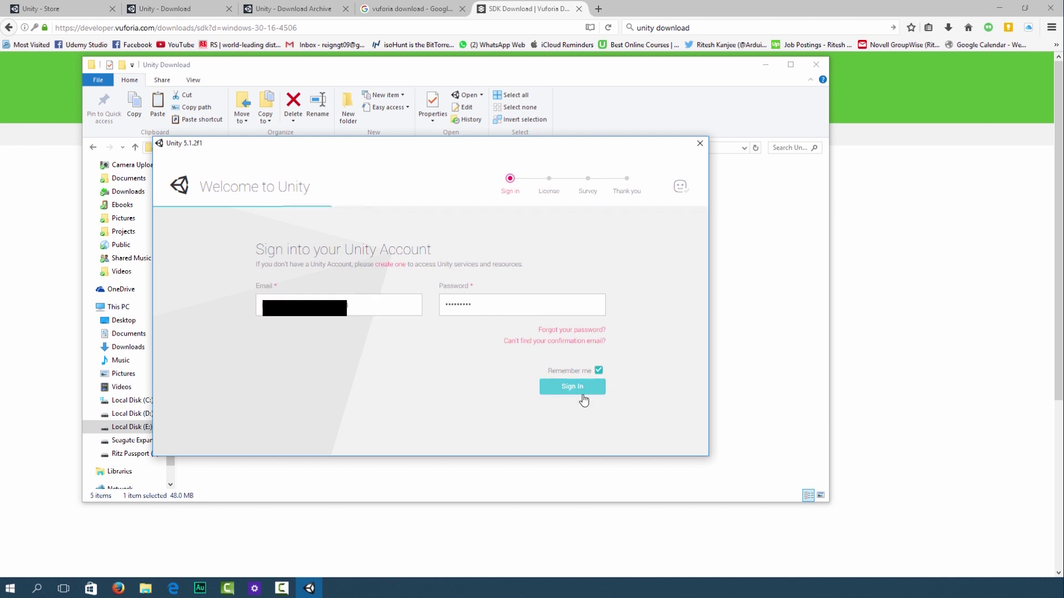
Sign in to the Unity account, choose Unity Personal Edition, and accept its licence terms
left_click(581, 391)
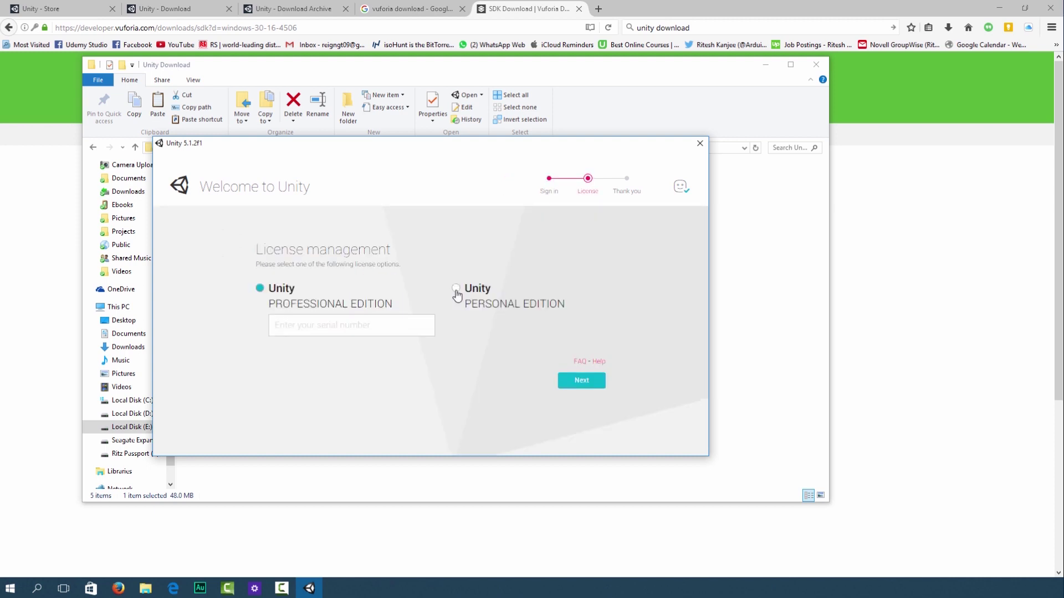
left_click(456, 289)
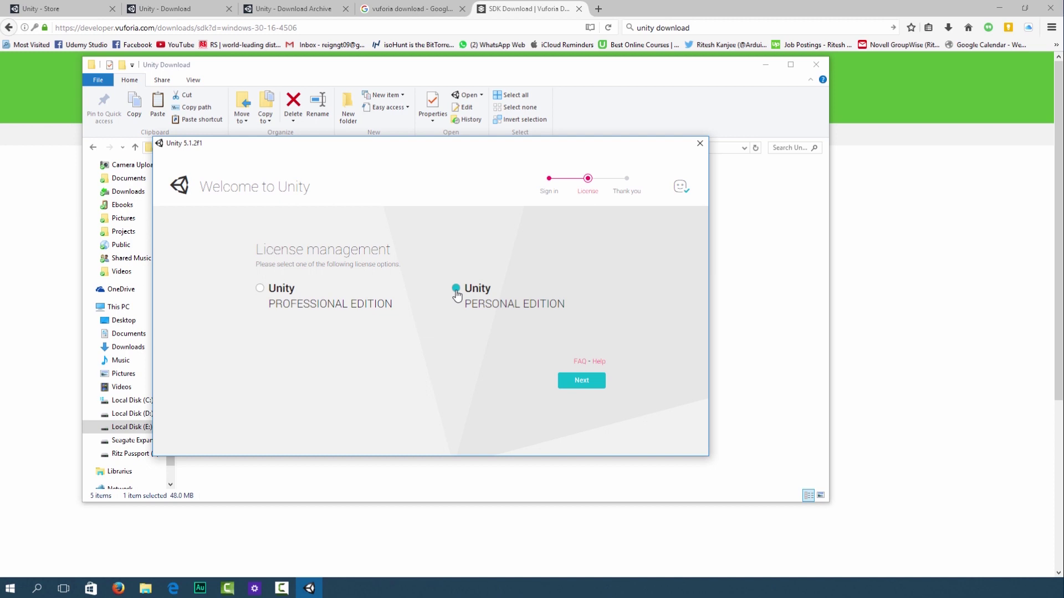
left_click(596, 382)
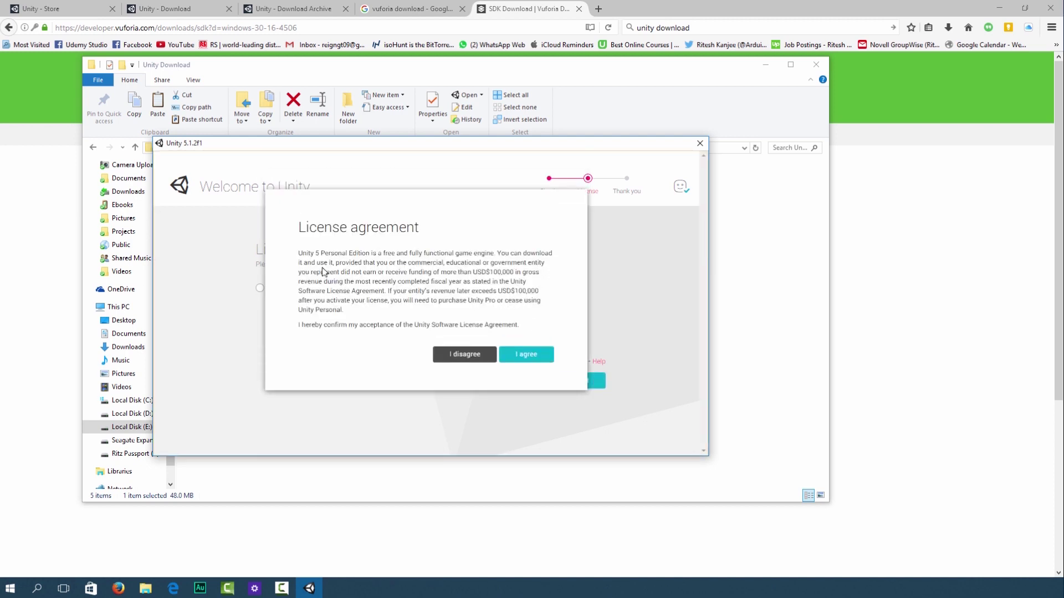
left_click(509, 352)
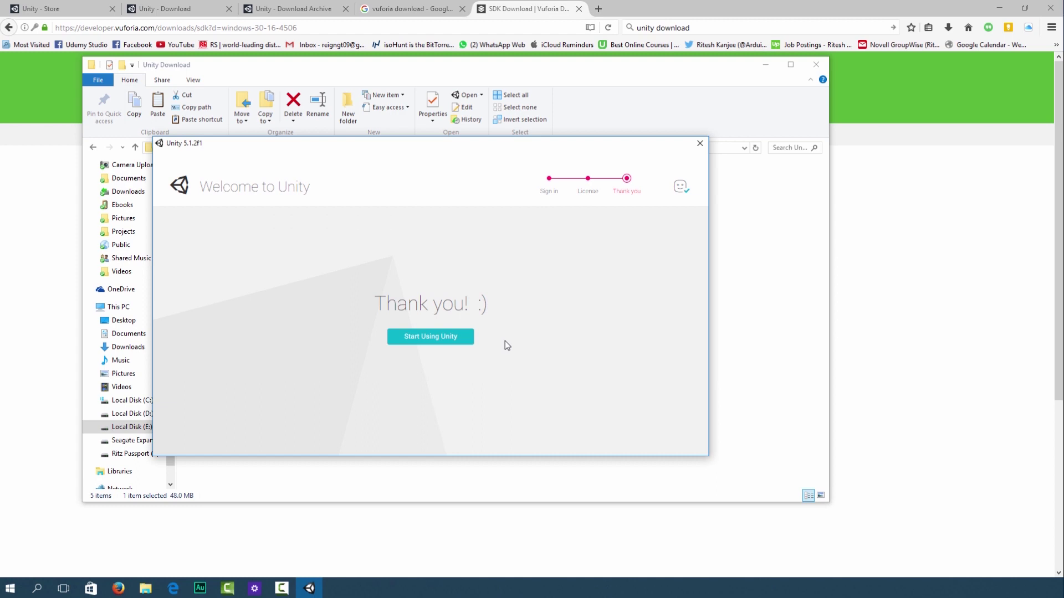
Finish the welcome wizard and load the Standard Assets Example Project from the Projects list
left_click(409, 341)
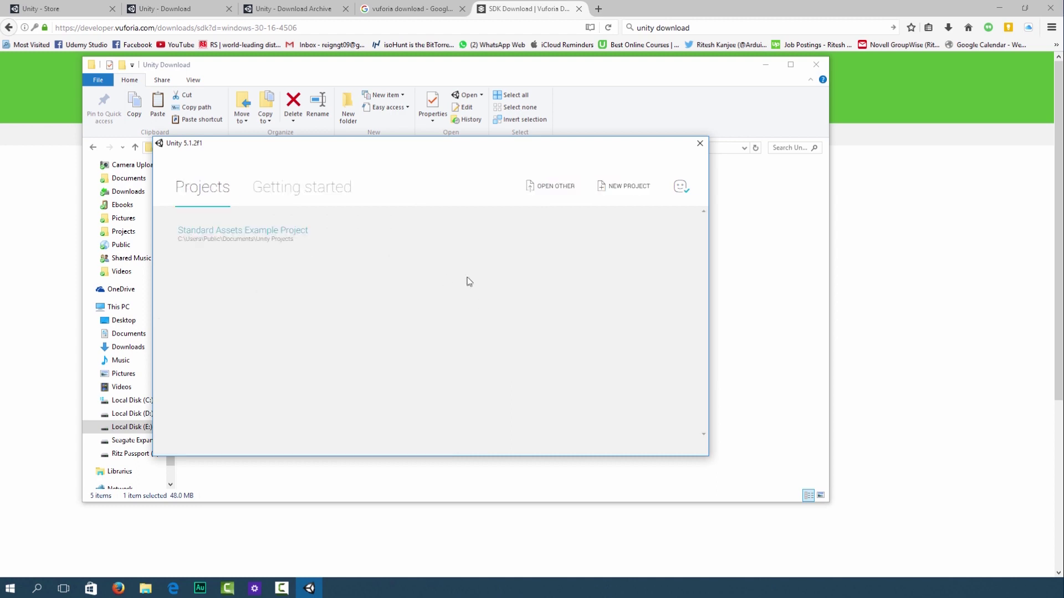
left_click(228, 235)
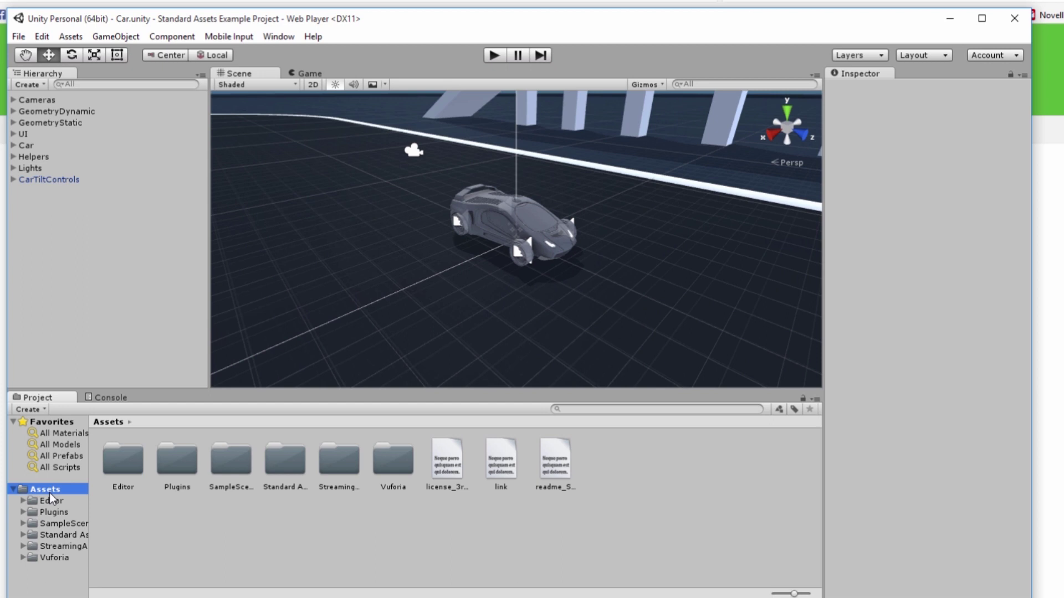
Browse the Vuforia folder under Assets, peeking into Materials before returning to its subfolder list
left_click(36, 556)
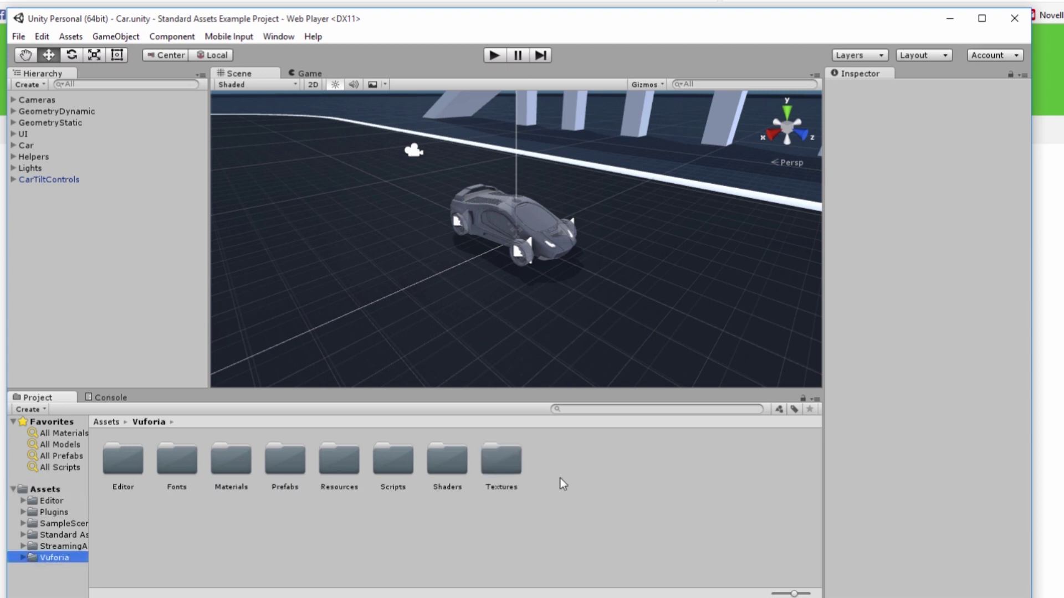
double_click(231, 460)
left_click(149, 422)
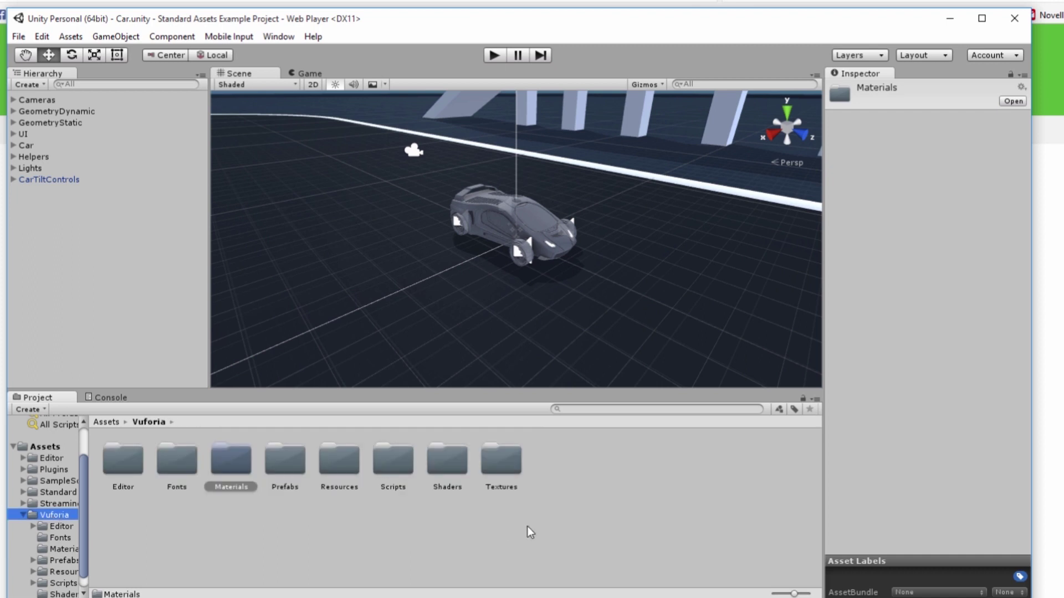